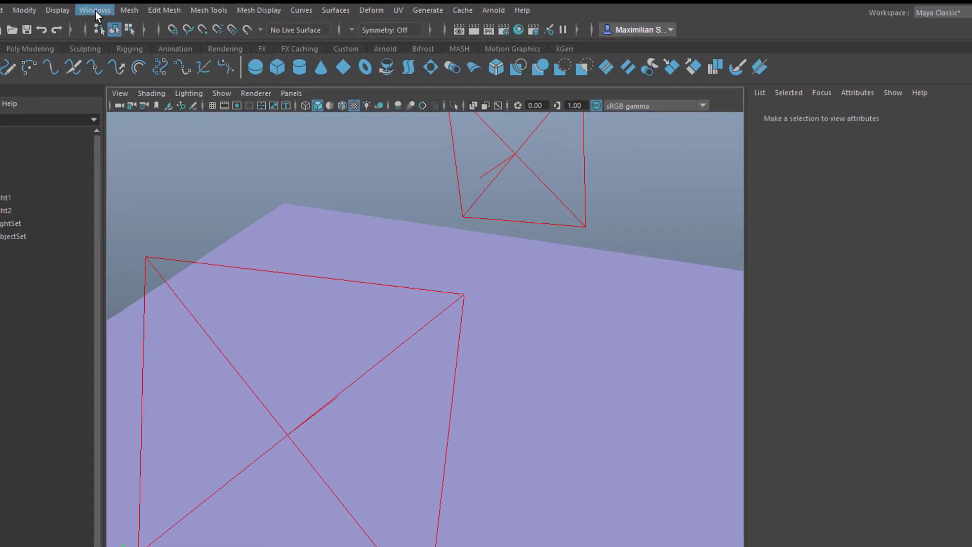
- Browse the Windows and Help menus
{"action": "left_click", "coordinate": [96, 12]}
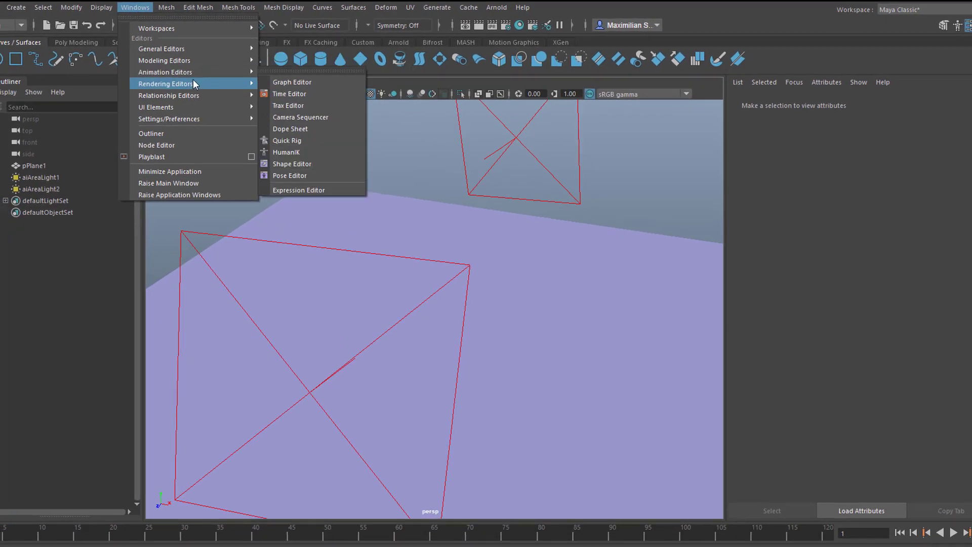
{"action": "mouse_move", "coordinate": [195, 84]}
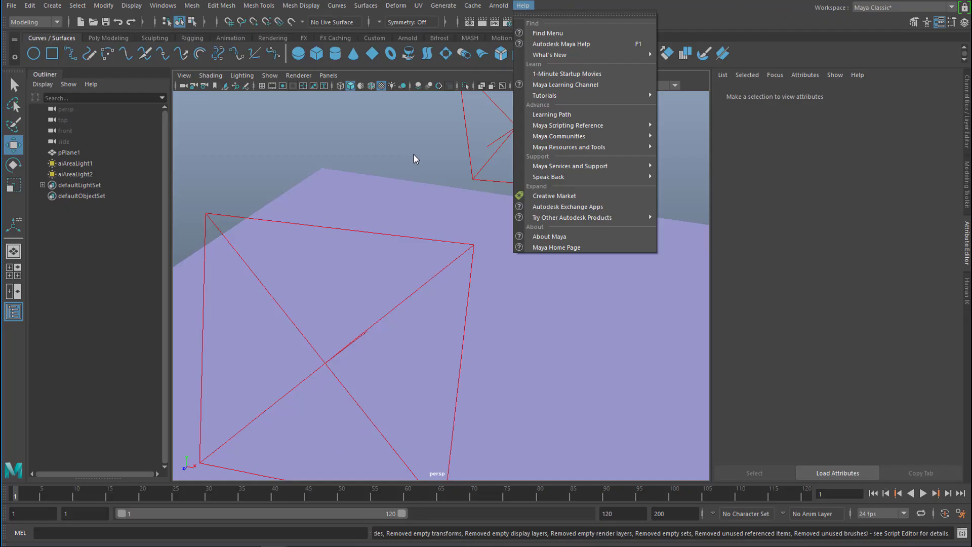
{"action": "left_click", "coordinate": [508, 506]}
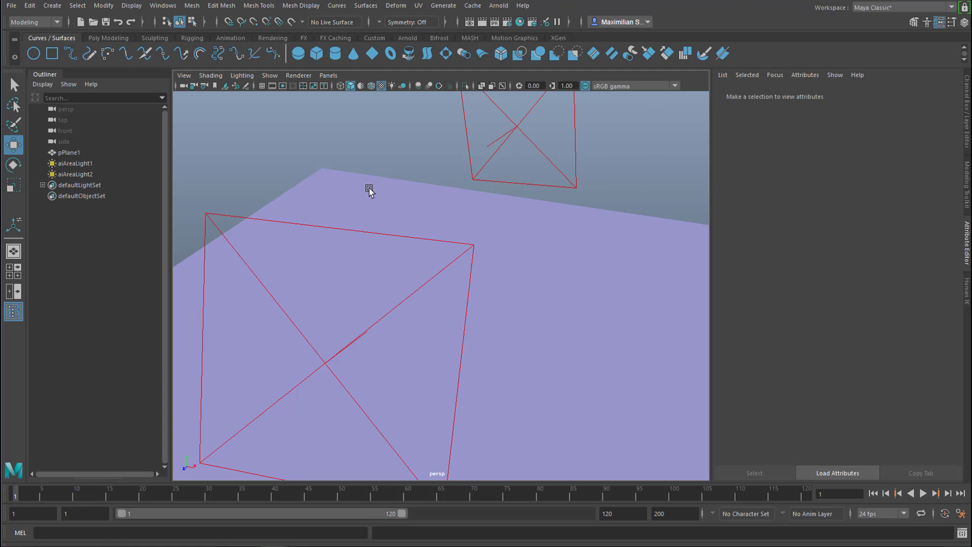
- Add a NURBS torus raised above the ground, scaled up and tilted, then choose Assign New Material for it
{"action": "left_click", "coordinate": [391, 54]}
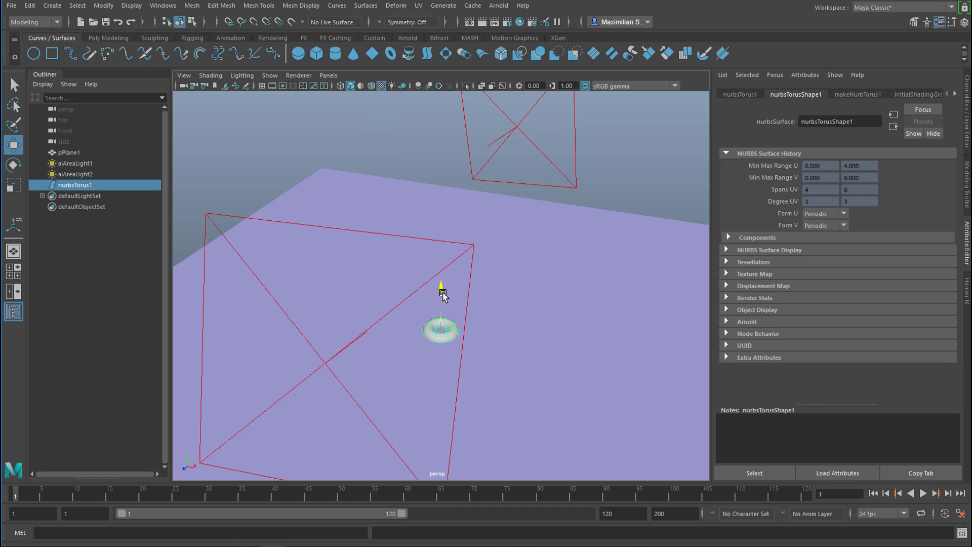
{"action": "left_click_drag", "start_coordinate": [443, 288], "coordinate": [529, 280]}
{"action": "key", "text": "r"}
{"action": "key", "text": "e"}
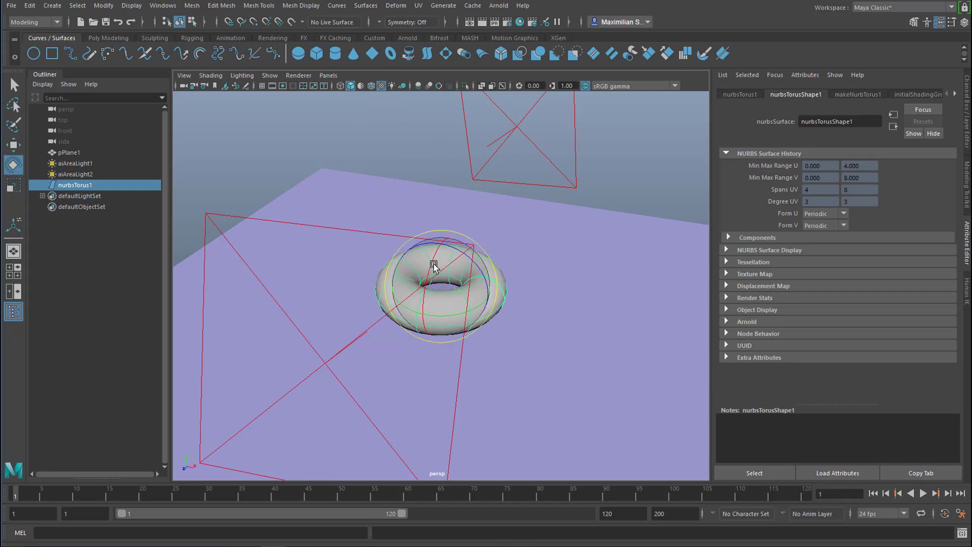
{"action": "left_click_drag", "start_coordinate": [436, 282], "coordinate": [487, 268]}
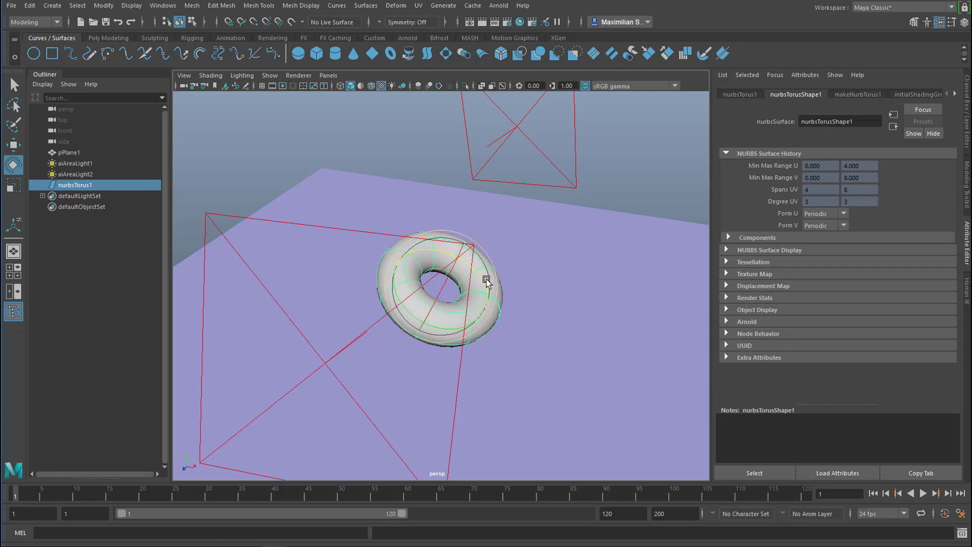
{"action": "key", "text": "q"}
{"action": "right_click_drag", "start_coordinate": [481, 265], "coordinate": [514, 523]}
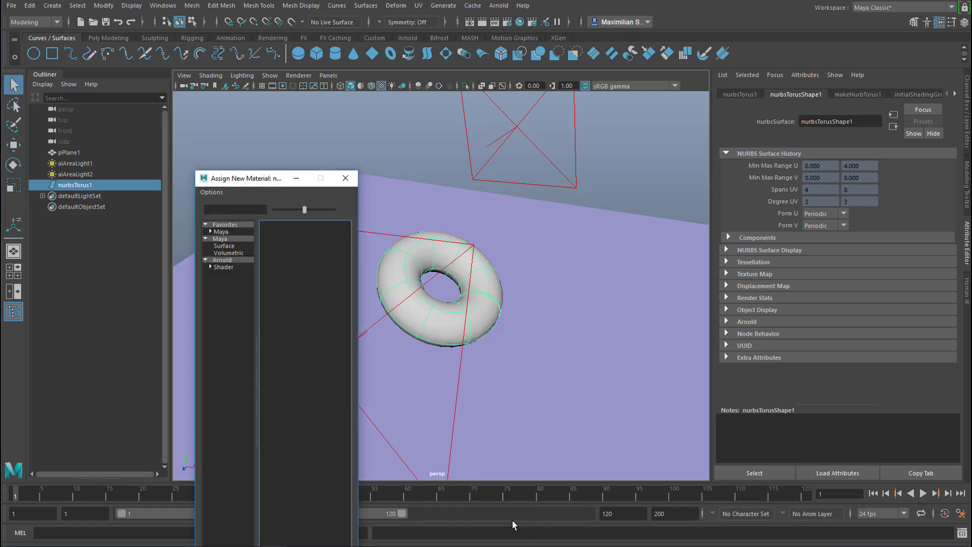
- Assign an Arnold aiStandardSurface material to the torus and check it in an Arnold test render
{"action": "left_click", "coordinate": [222, 261]}
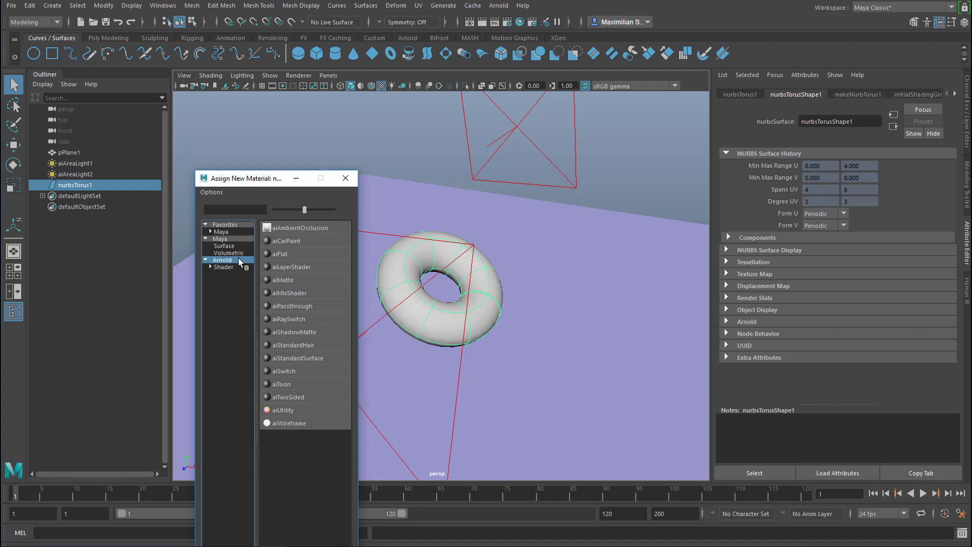
{"action": "left_click", "coordinate": [317, 358]}
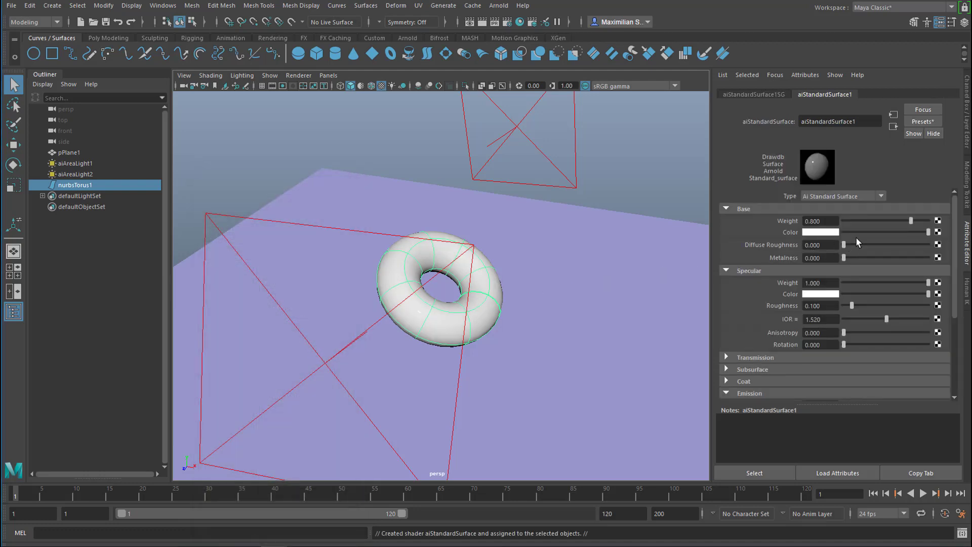
{"action": "left_click", "coordinate": [499, 6]}
{"action": "left_click", "coordinate": [516, 22]}
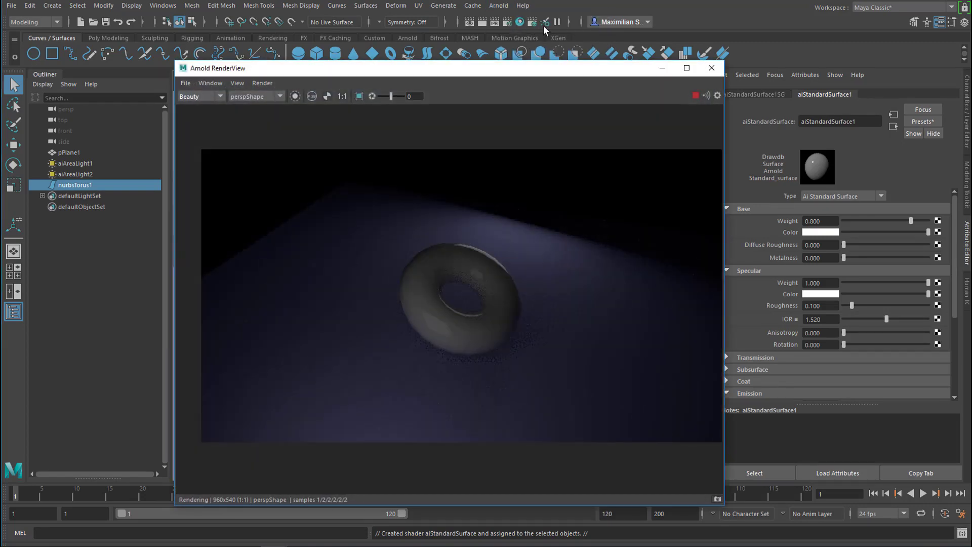
{"action": "left_click", "coordinate": [712, 68]}
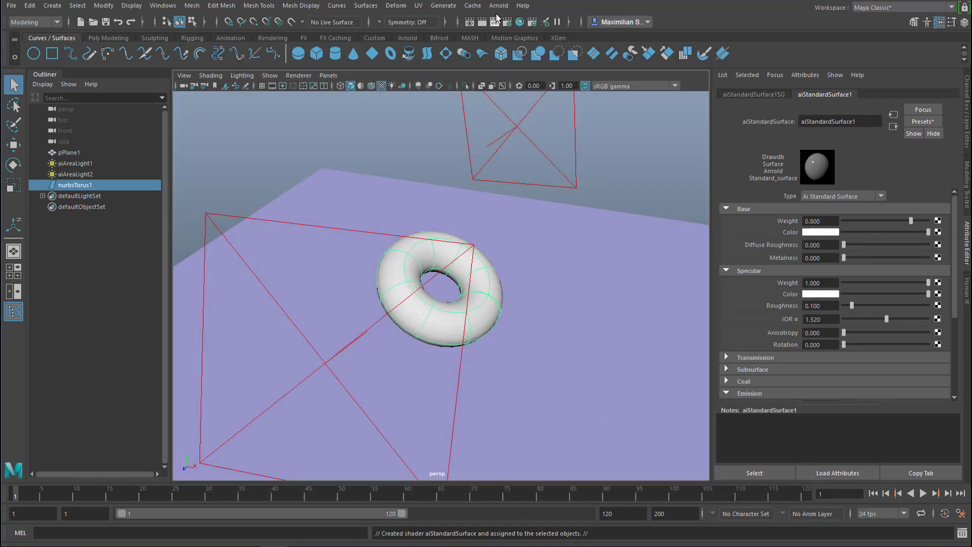
- Raise aiAreaLightShape1's intensity to about 3.33 in the Arnold Light Manager
{"action": "left_click", "coordinate": [497, 7]}
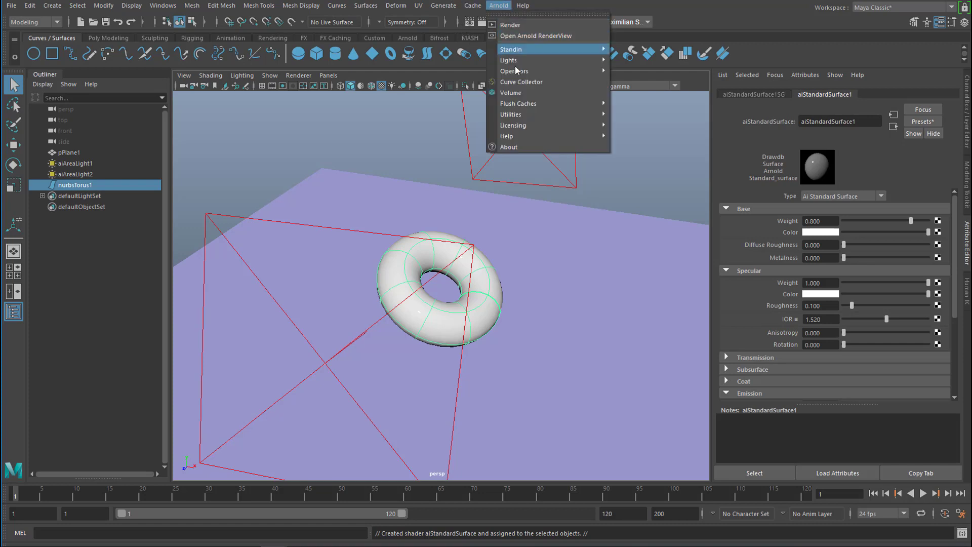
{"action": "mouse_move", "coordinate": [533, 114]}
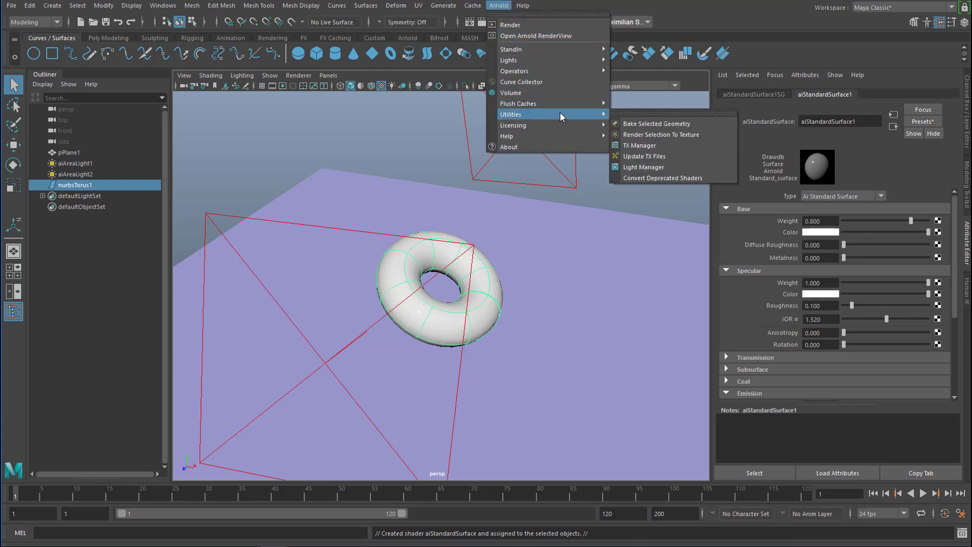
{"action": "left_click", "coordinate": [654, 167]}
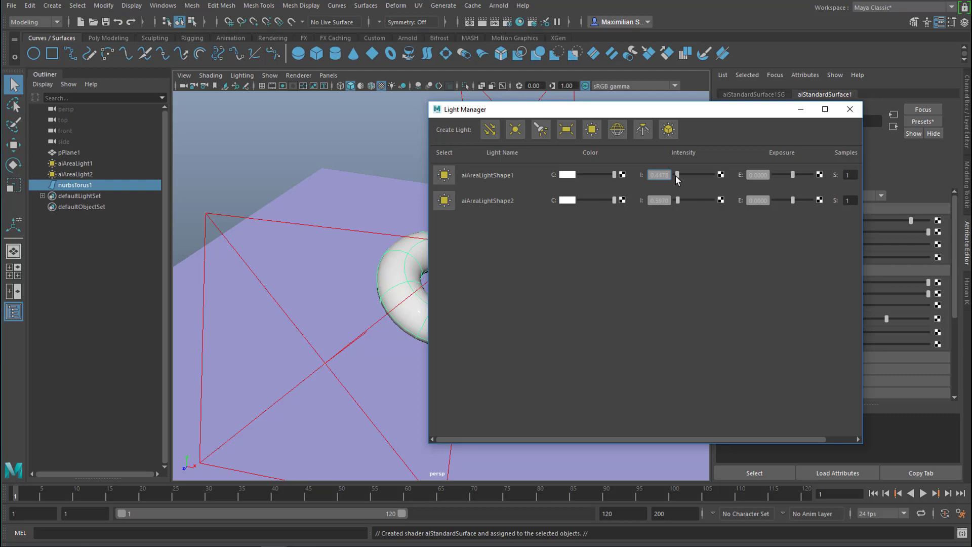
{"action": "left_click_drag", "start_coordinate": [677, 177], "coordinate": [692, 199]}
{"action": "left_click", "coordinate": [856, 112]}
- Re-render the relit torus with Arnold and close the RenderView
{"action": "left_click", "coordinate": [501, 7]}
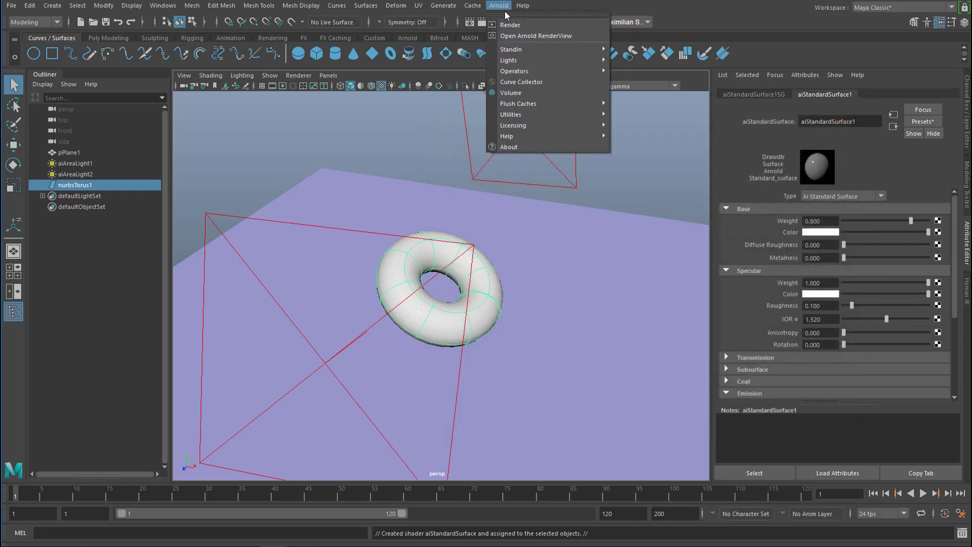
{"action": "left_click", "coordinate": [514, 24]}
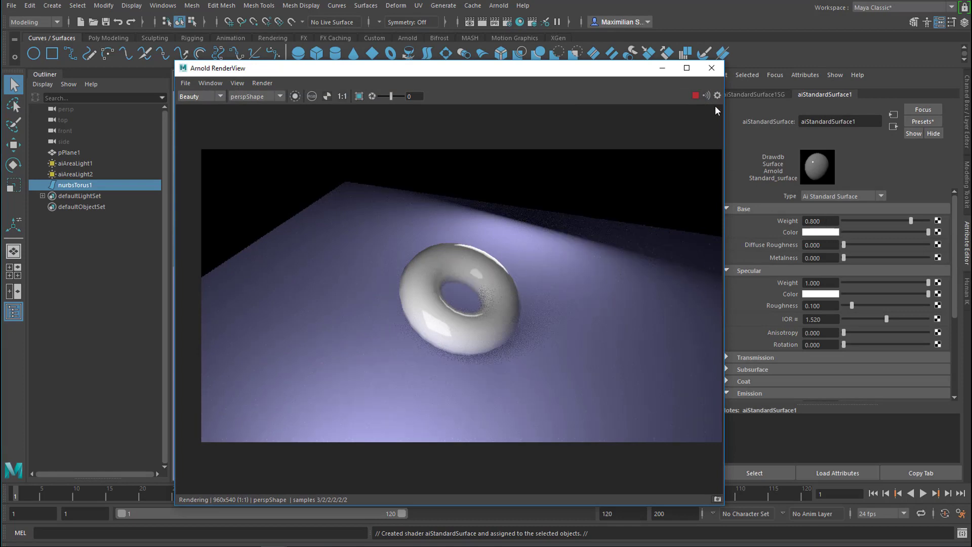
{"action": "left_click", "coordinate": [712, 69]}
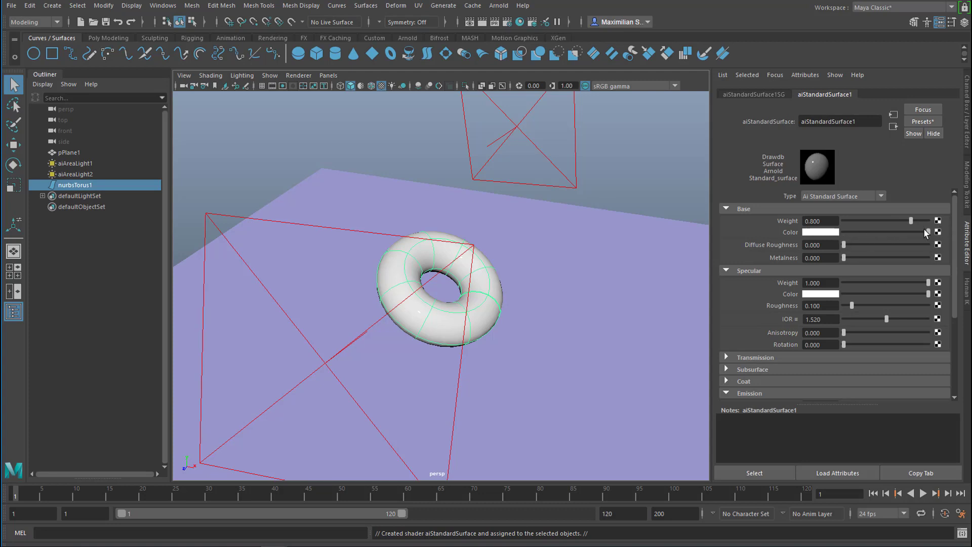
- Map a Checker texture into Base Color and preview the checkered torus in an Arnold render
{"action": "left_click", "coordinate": [938, 232]}
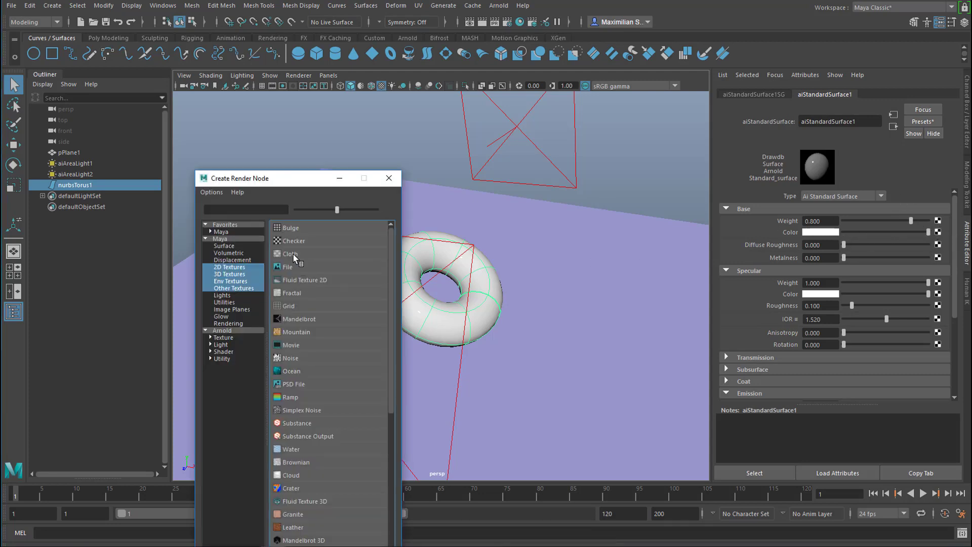
{"action": "left_click", "coordinate": [305, 243]}
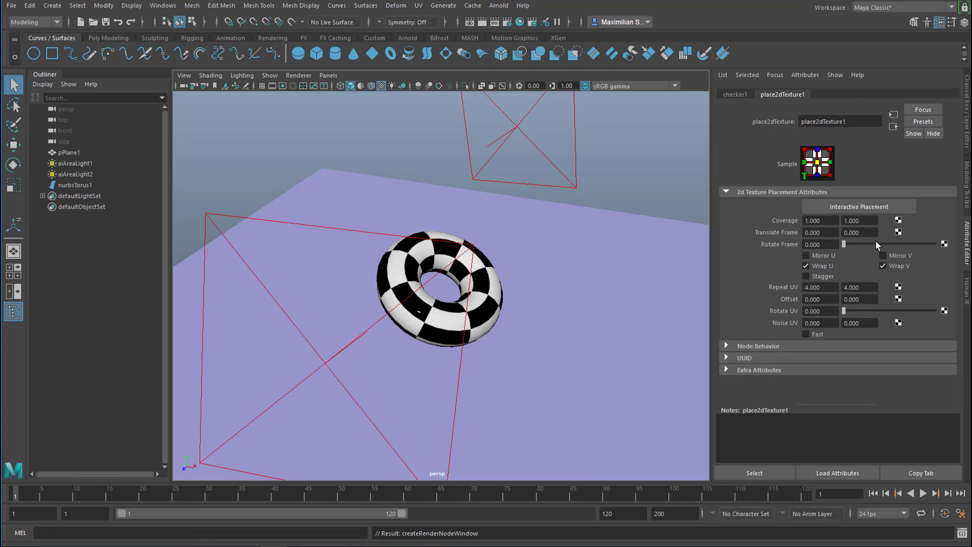
{"action": "left_click", "coordinate": [499, 6]}
{"action": "left_click", "coordinate": [513, 25]}
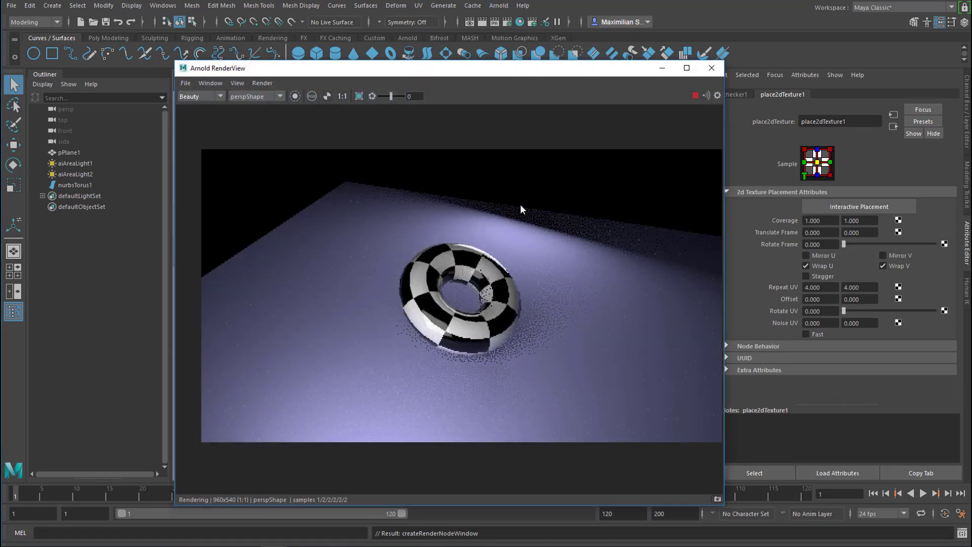
{"action": "left_click", "coordinate": [709, 68]}
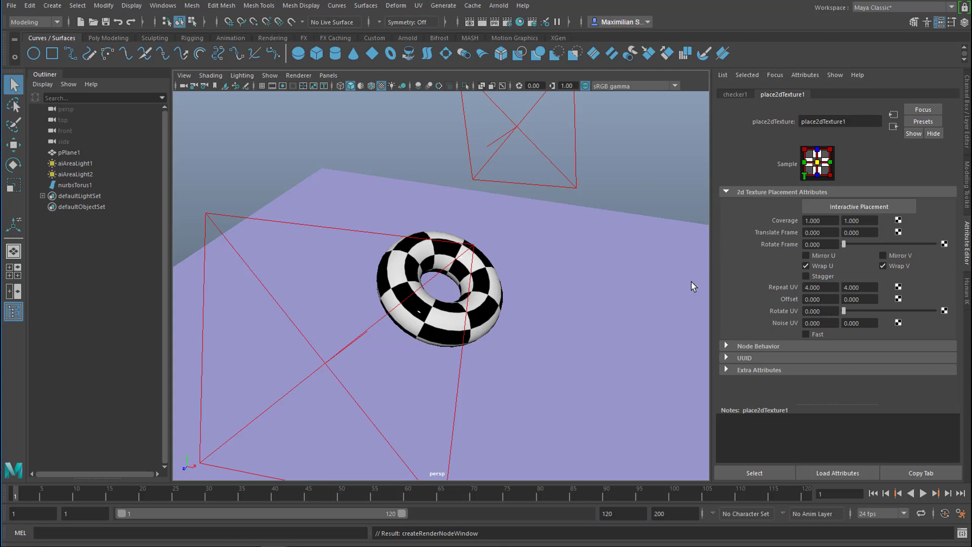
- Undo the checker connection and last attribute change, view lambert1's settings, and open Hypershade
{"action": "key", "text": "ctrl+z"}
{"action": "key", "text": "ctrl+z"}
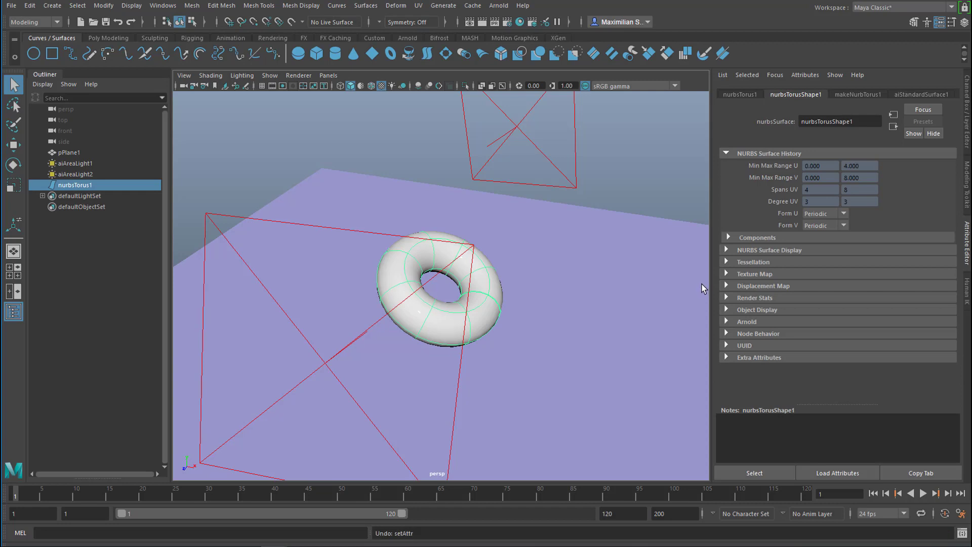
{"action": "key", "text": "ctrl+z"}
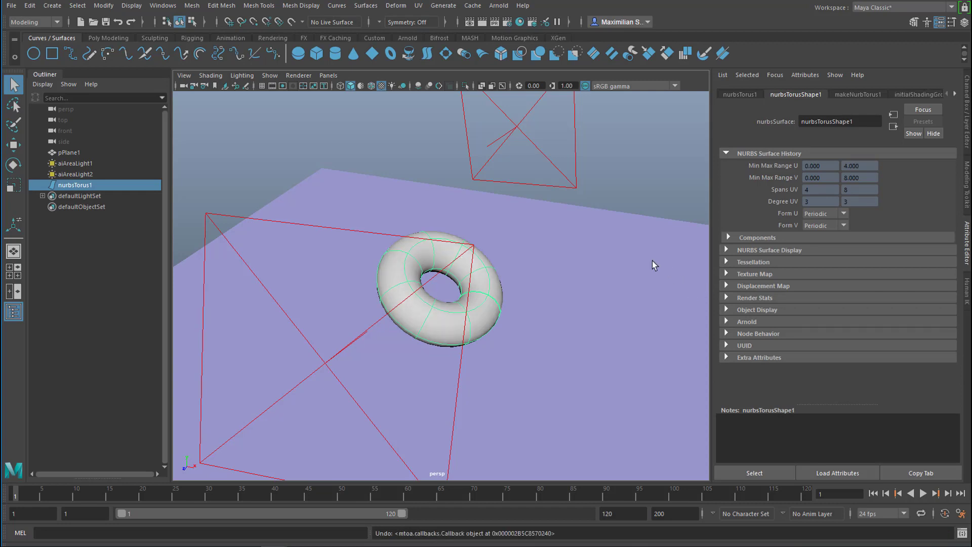
{"action": "left_click", "coordinate": [954, 96]}
{"action": "left_click", "coordinate": [956, 96]}
{"action": "left_click", "coordinate": [924, 96]}
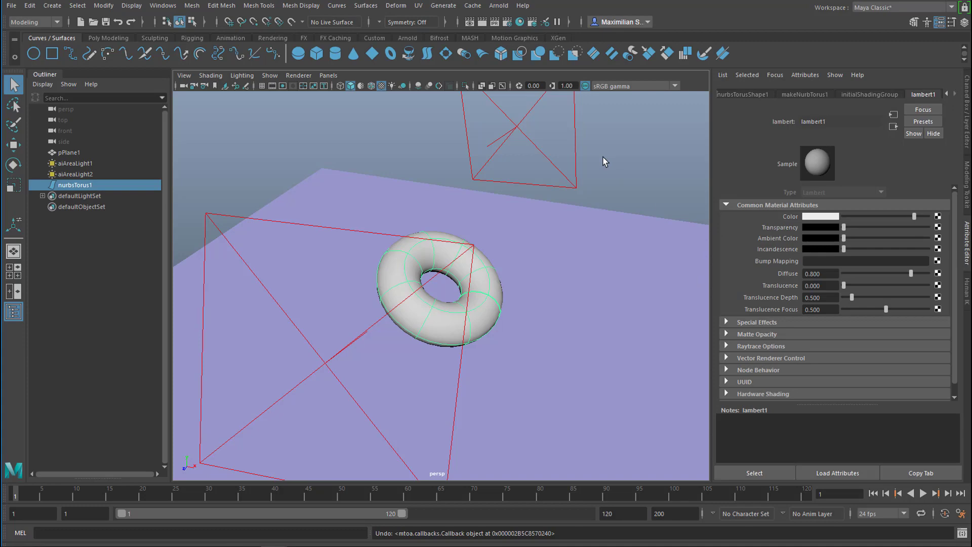
{"action": "left_click", "coordinate": [520, 23]}
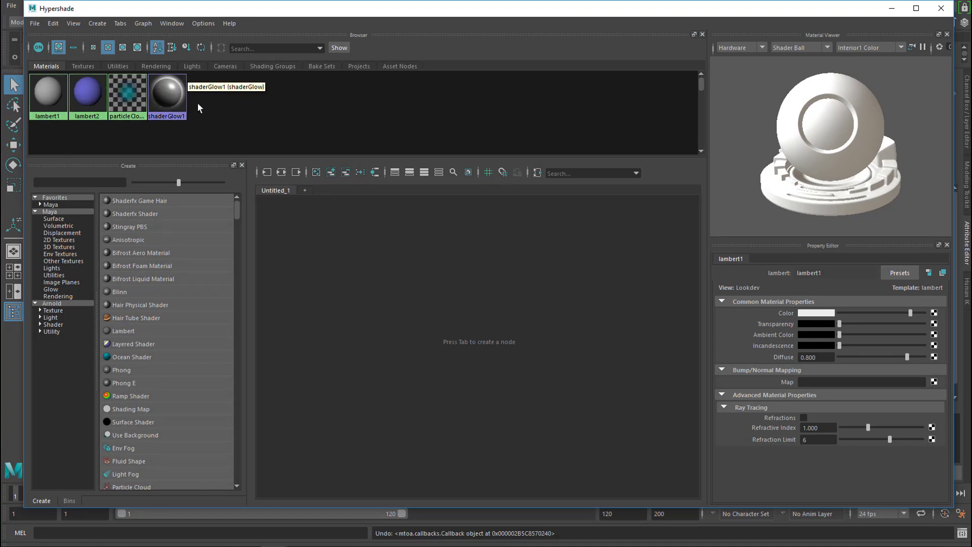
- Select lambert1 in the Hypershade Browser and open the Tab node-creation box in the empty graph
{"action": "left_click", "coordinate": [42, 99]}
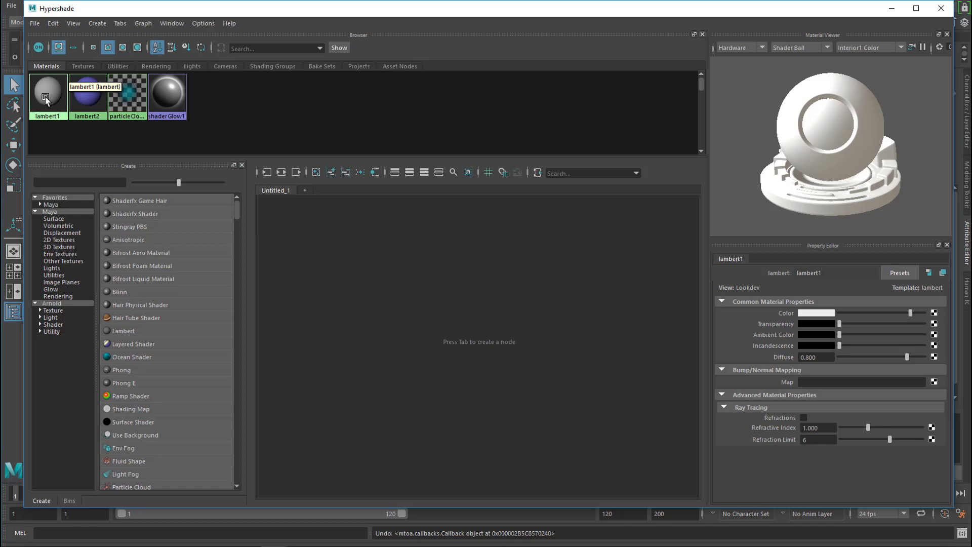
{"action": "left_click_drag", "start_coordinate": [46, 101], "coordinate": [165, 144]}
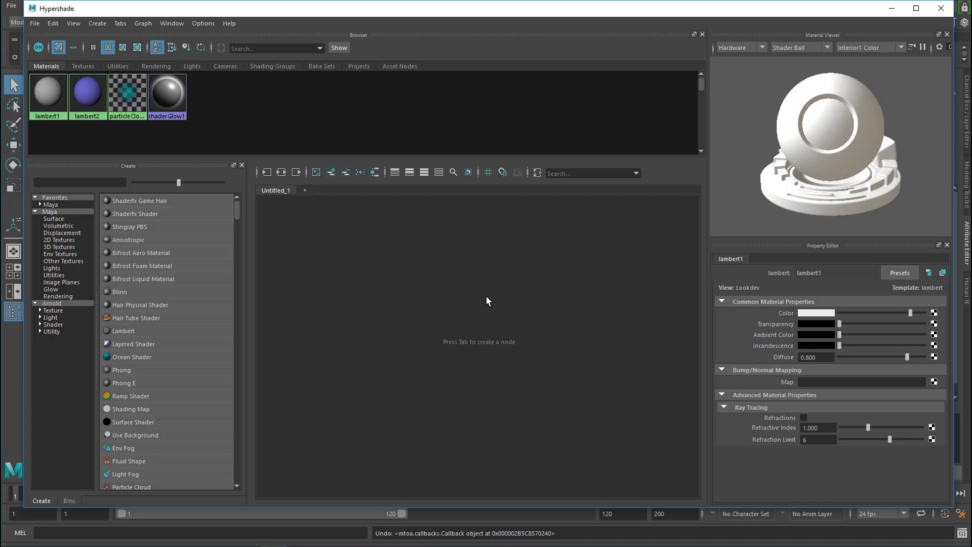
{"action": "key", "text": "Tab"}
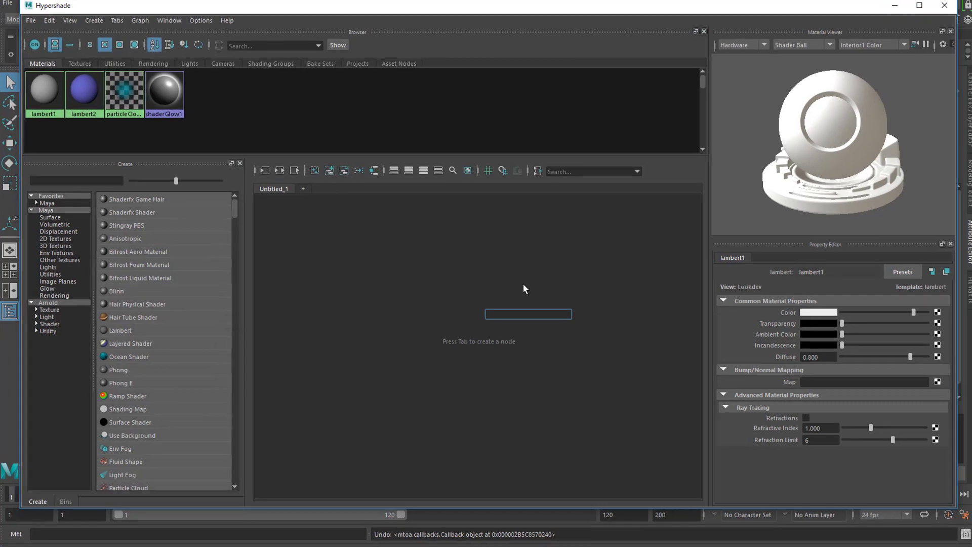
- Create an aiStandardSurface node from the 'ai' search and arrange it beside its aiStandardSurface1SG group
{"action": "type", "text": "aist"}
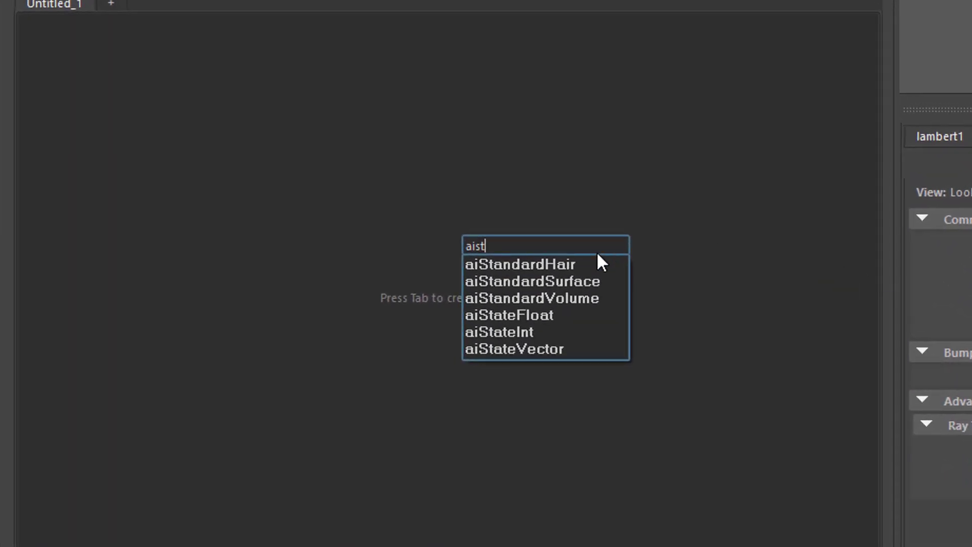
{"action": "left_click", "coordinate": [589, 280]}
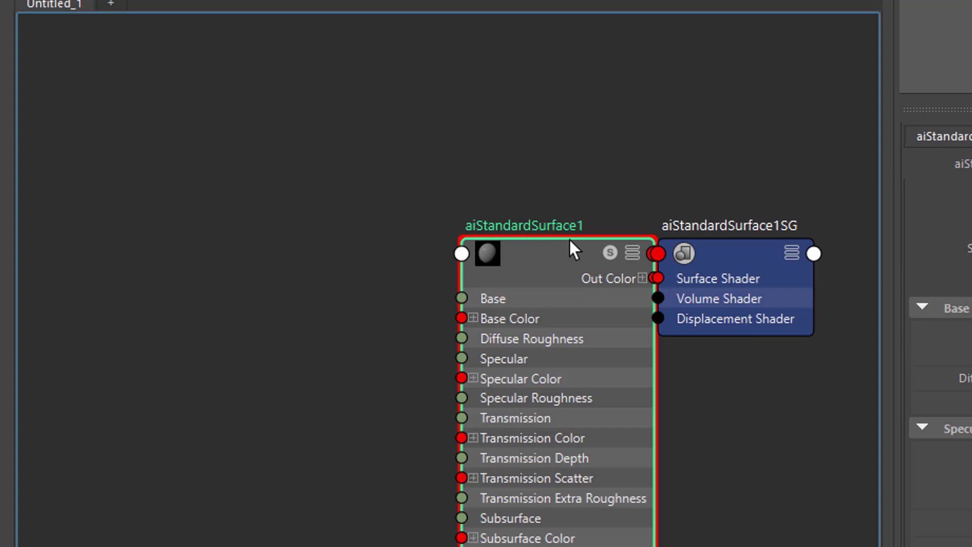
{"action": "left_click_drag", "start_coordinate": [569, 248], "coordinate": [449, 77]}
{"action": "left_click_drag", "start_coordinate": [720, 236], "coordinate": [720, 155]}
{"action": "left_click_drag", "start_coordinate": [430, 80], "coordinate": [433, 82]}
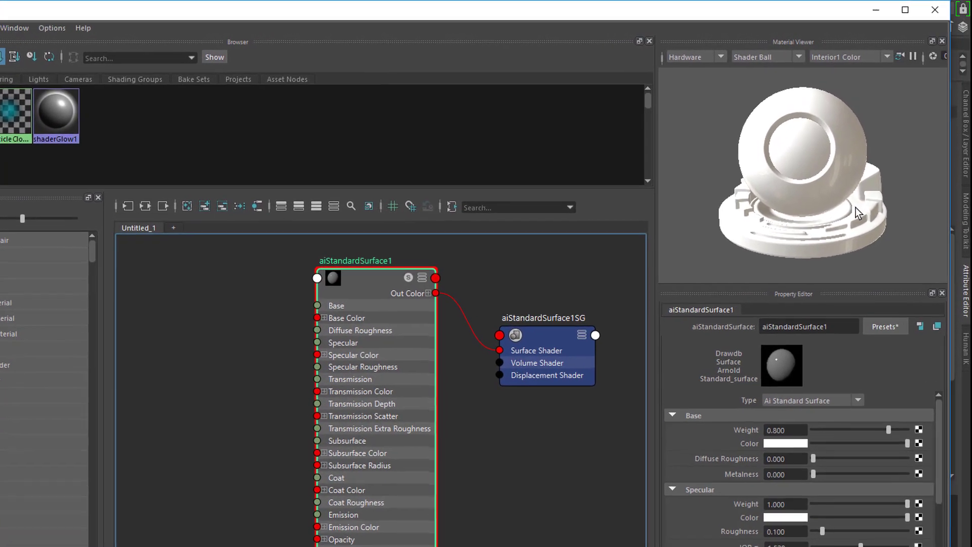
{"action": "left_click_drag", "start_coordinate": [831, 200], "coordinate": [784, 165]}
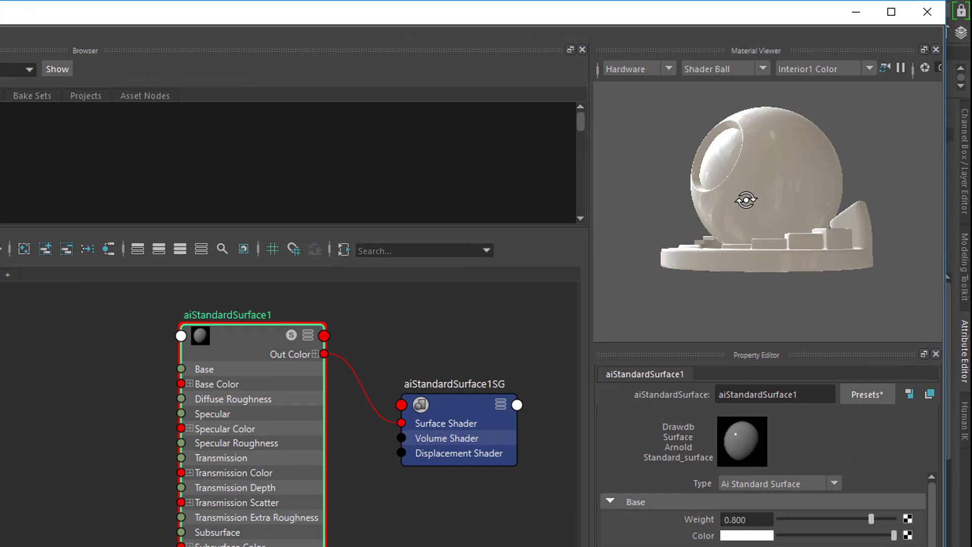
{"action": "left_click_drag", "start_coordinate": [745, 200], "coordinate": [857, 262]}
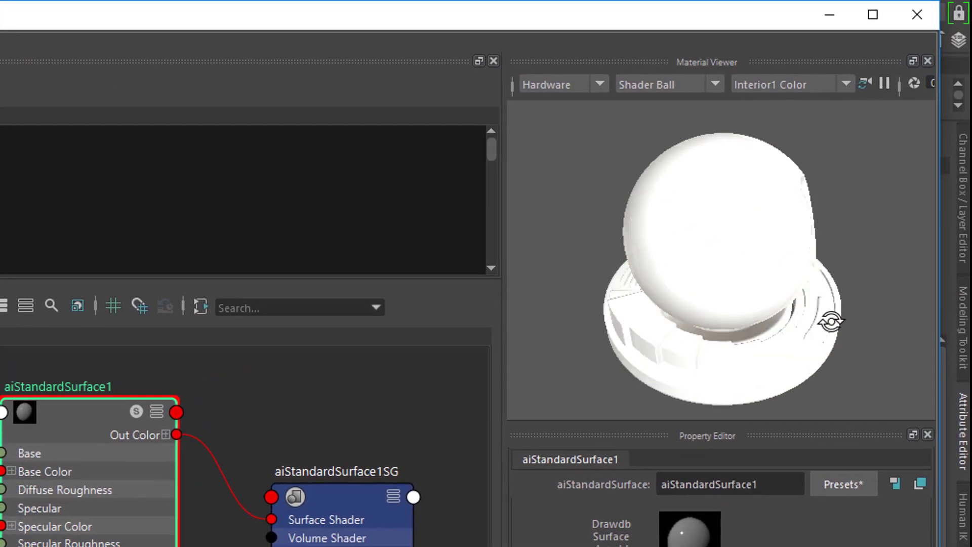
{"action": "left_click_drag", "start_coordinate": [831, 321], "coordinate": [786, 284]}
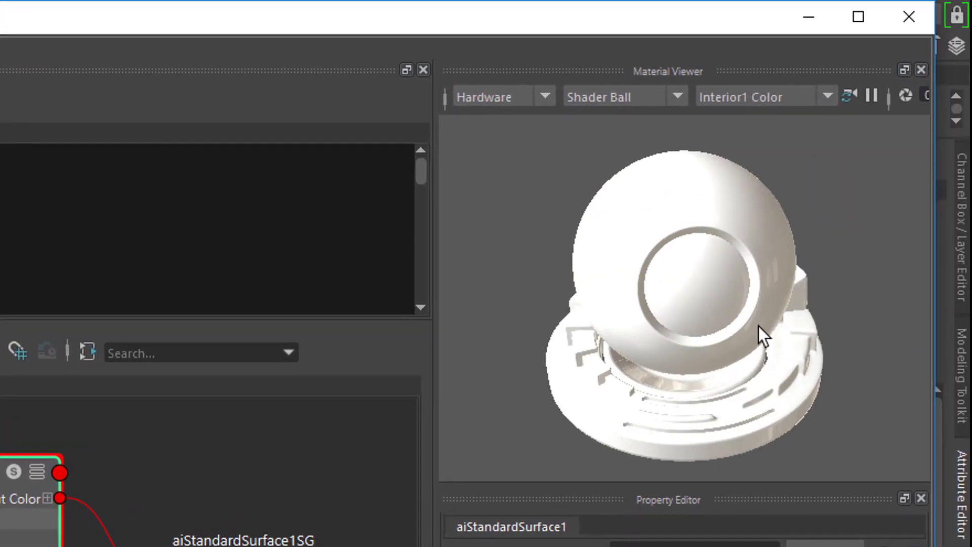
{"action": "left_click_drag", "start_coordinate": [758, 326], "coordinate": [605, 363]}
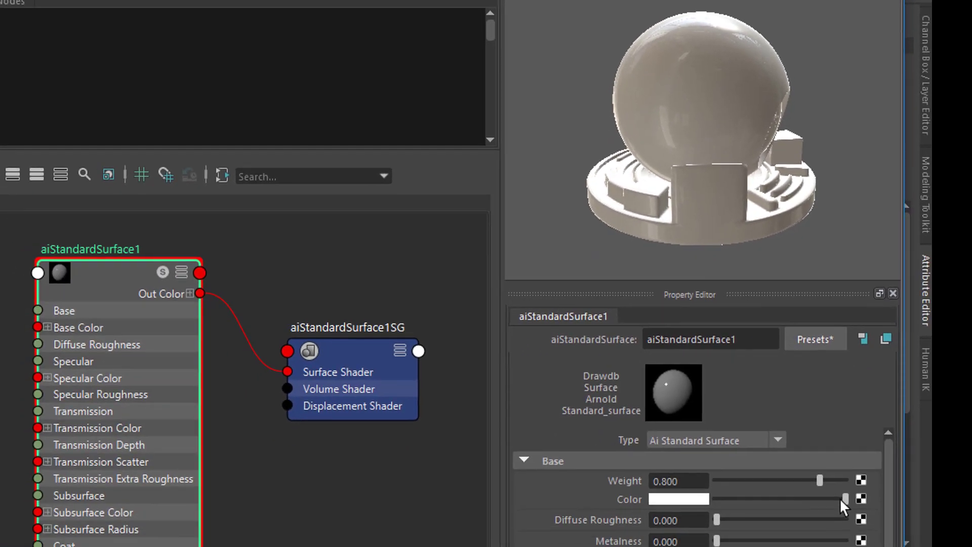
- Turn aiStandardSurface1's Base Color to black, trying Specular Weight 0 before restoring it to 1.000
{"action": "left_click_drag", "start_coordinate": [841, 500], "coordinate": [709, 504]}
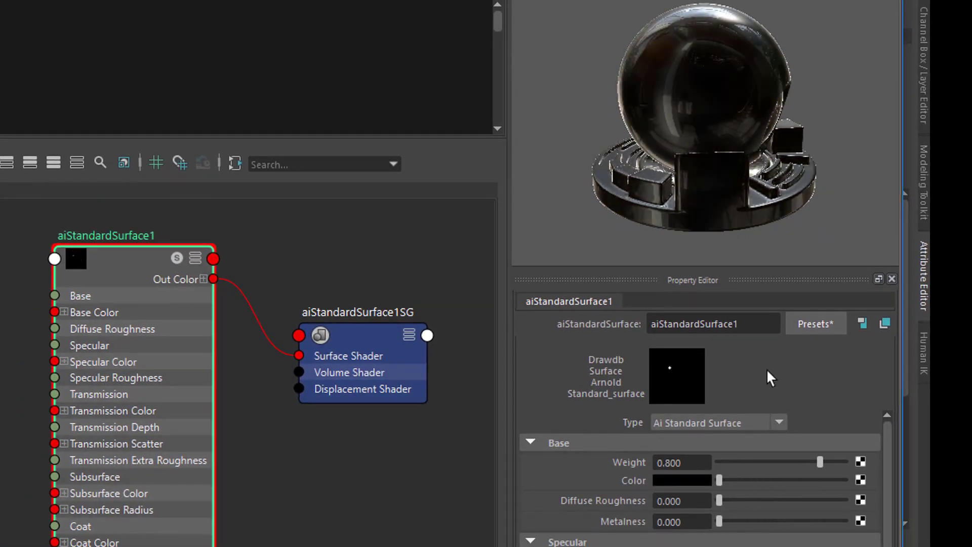
{"action": "left_click_drag", "start_coordinate": [689, 148], "coordinate": [687, 173]}
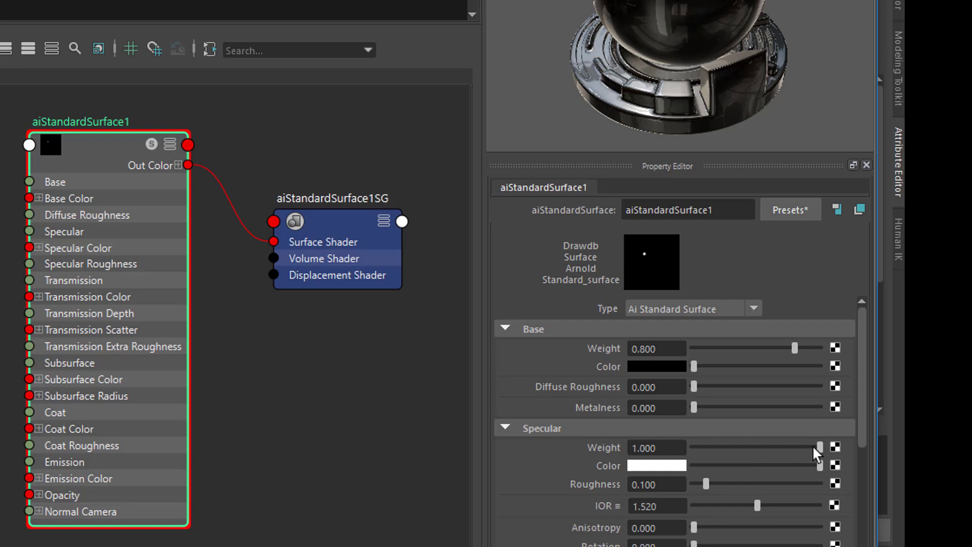
{"action": "left_click_drag", "start_coordinate": [820, 449], "coordinate": [695, 448]}
{"action": "left_click_drag", "start_coordinate": [692, 101], "coordinate": [744, 83], "text": "alt"}
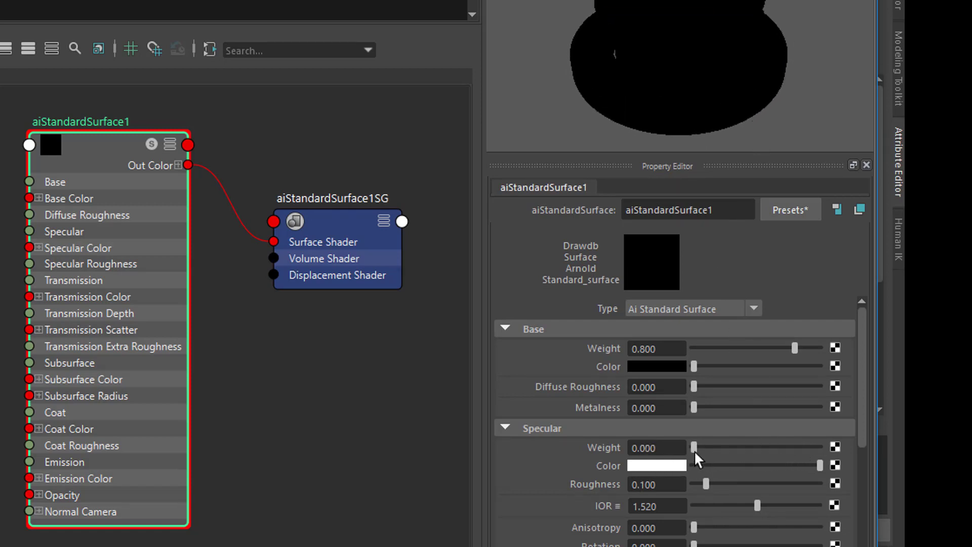
{"action": "left_click_drag", "start_coordinate": [695, 449], "coordinate": [821, 449]}
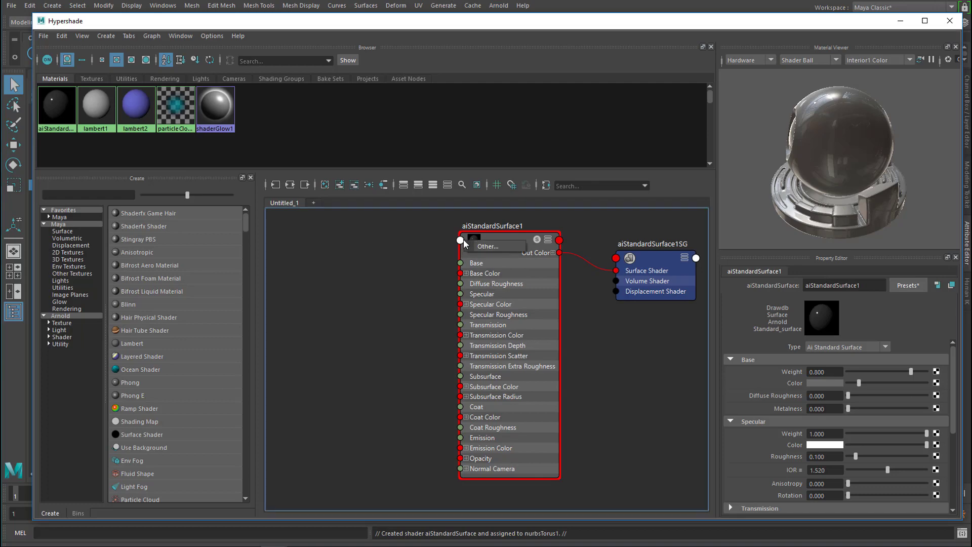
{"action": "left_click", "coordinate": [460, 240]}
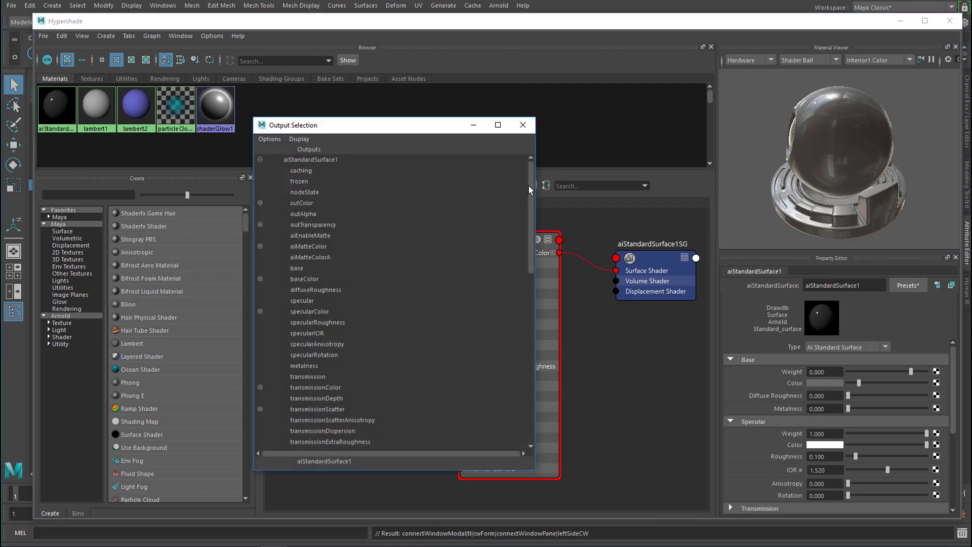
{"action": "left_click_drag", "start_coordinate": [531, 189], "coordinate": [523, 215]}
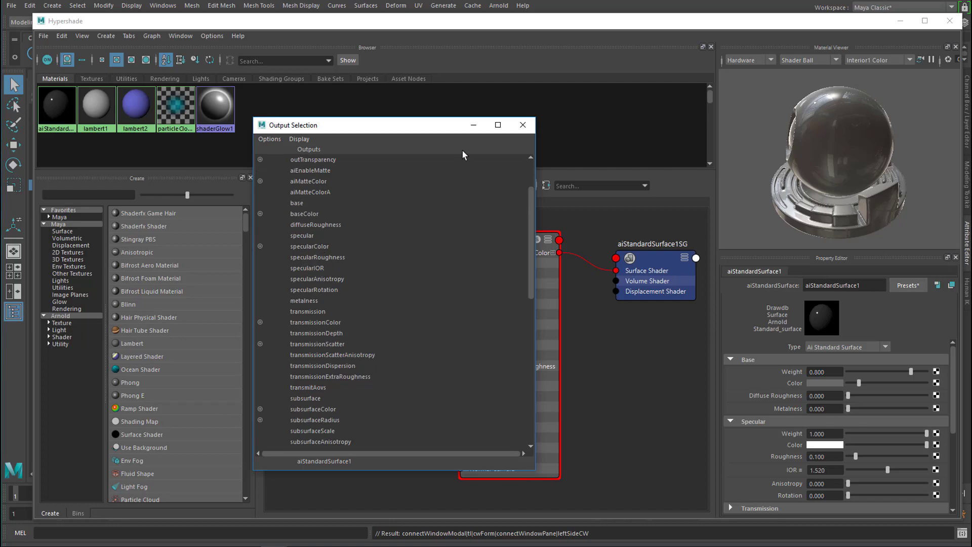
{"action": "left_click", "coordinate": [523, 125]}
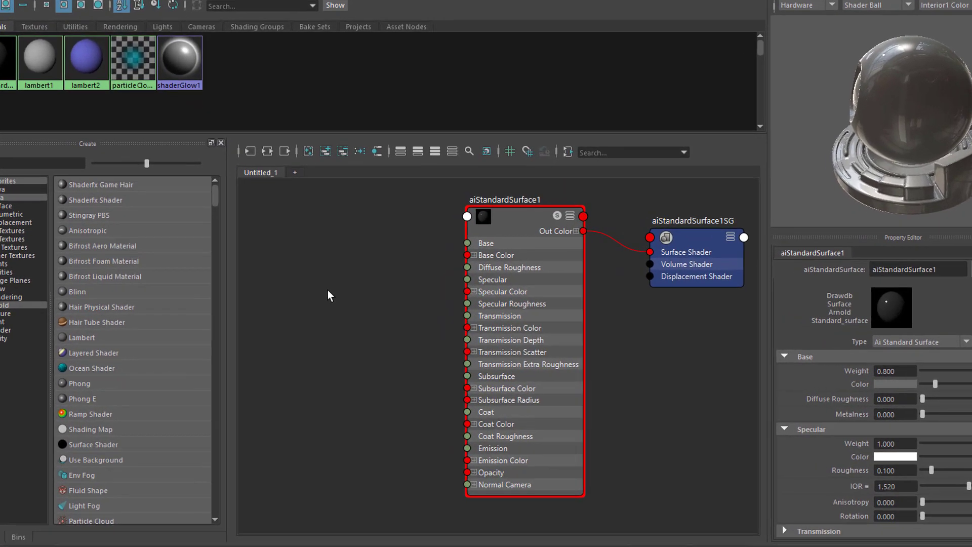
- Create a checker texture from the 'checker' search and arrange checker1 and place2dTexture1 left of the shader
{"action": "key", "text": "Tab"}
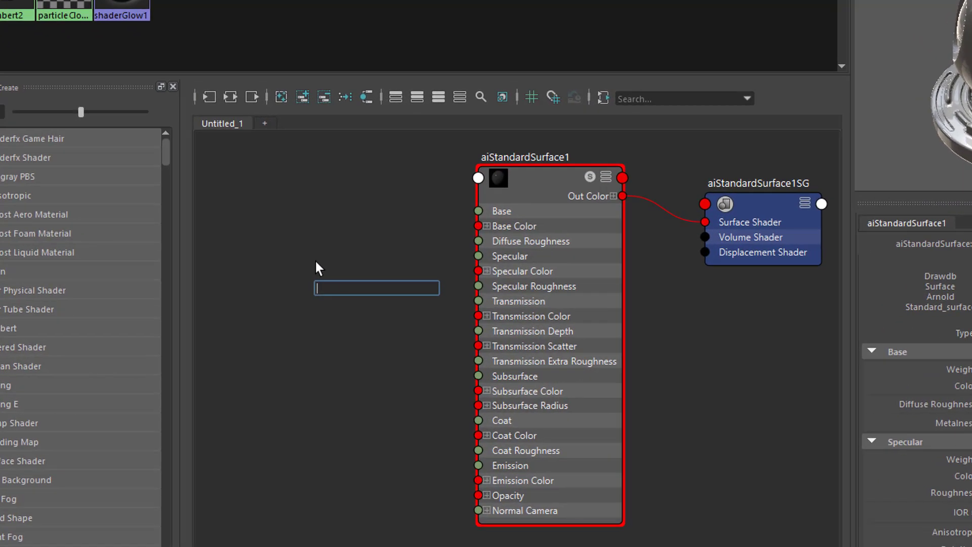
{"action": "type", "text": "checker"}
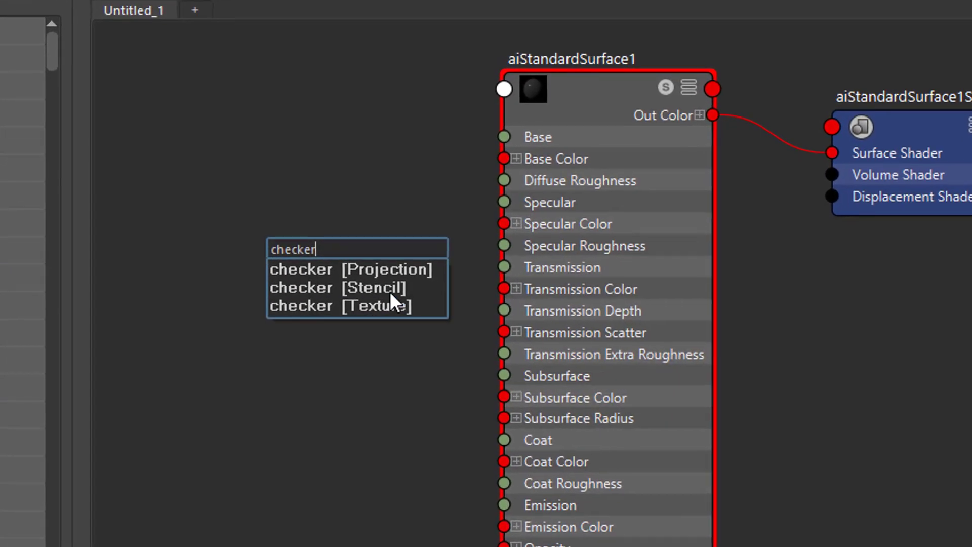
{"action": "left_click", "coordinate": [392, 306]}
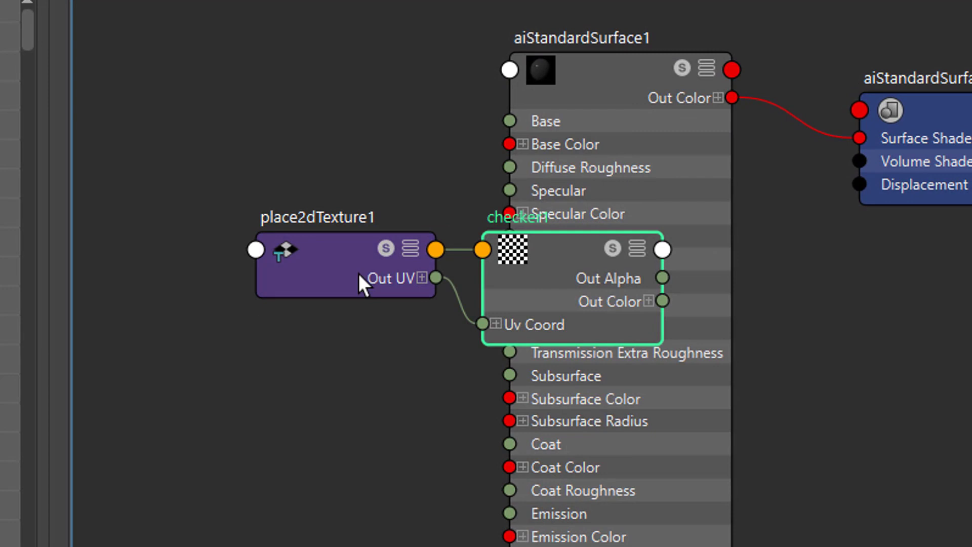
{"action": "left_click_drag", "start_coordinate": [346, 247], "coordinate": [228, 280]}
{"action": "left_click_drag", "start_coordinate": [556, 236], "coordinate": [381, 134]}
{"action": "left_click", "coordinate": [211, 265]}
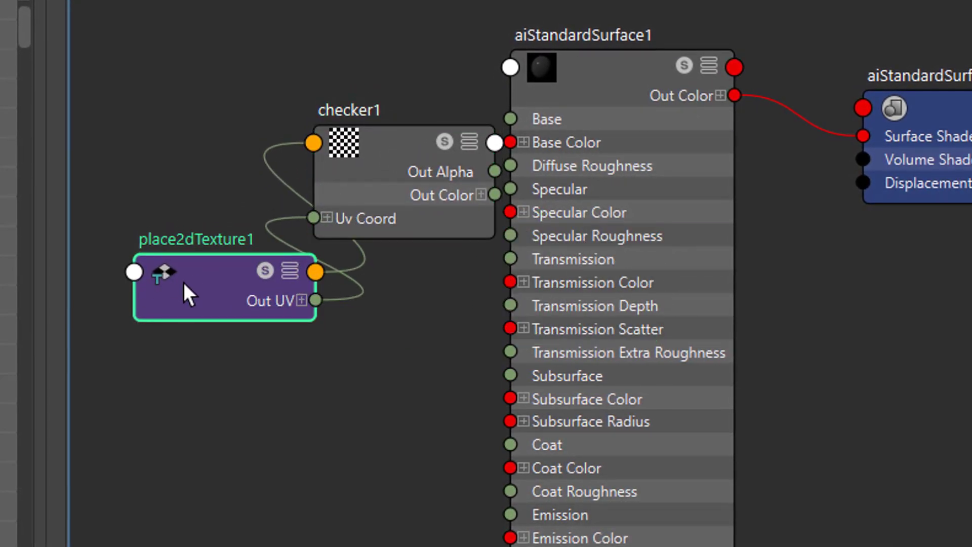
{"action": "left_click_drag", "start_coordinate": [209, 267], "coordinate": [189, 347]}
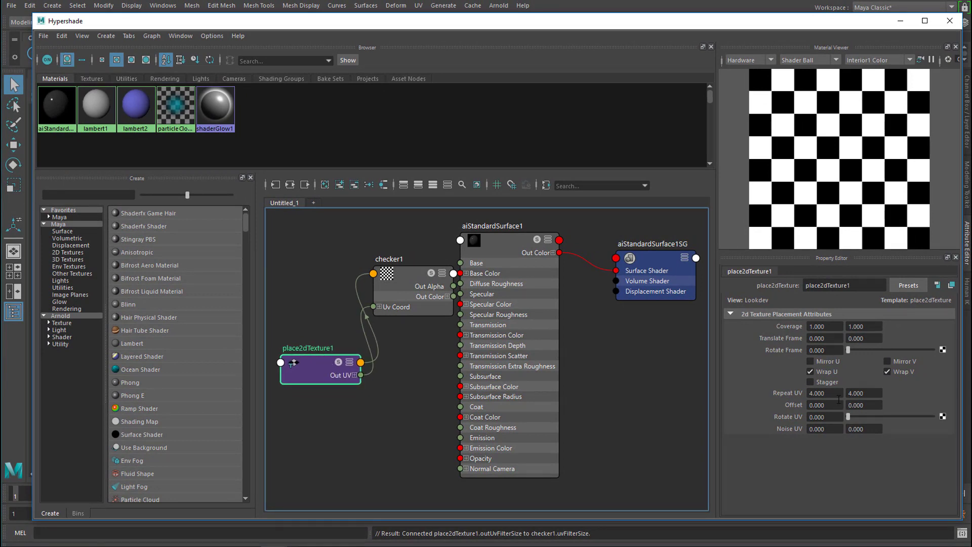
- Set place2dTexture1's Repeat U to 8 and Noise U to 0.1
{"action": "left_click", "coordinate": [831, 393]}
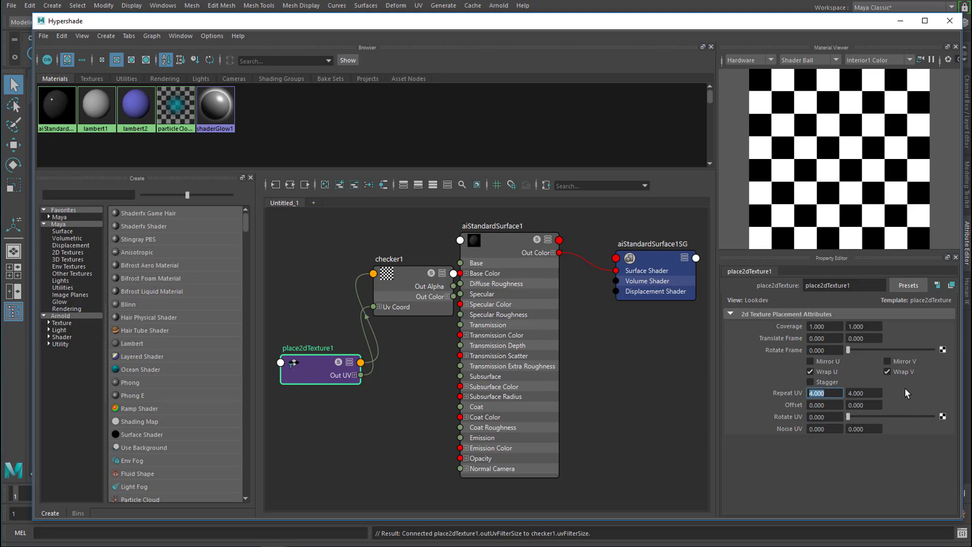
{"action": "type", "text": "8"}
{"action": "key", "text": "Tab"}
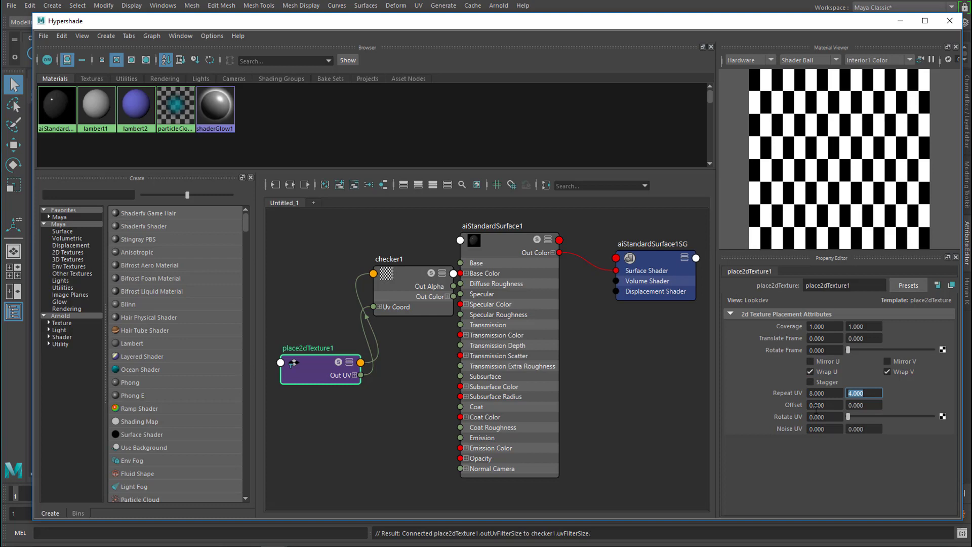
{"action": "left_click", "coordinate": [820, 429]}
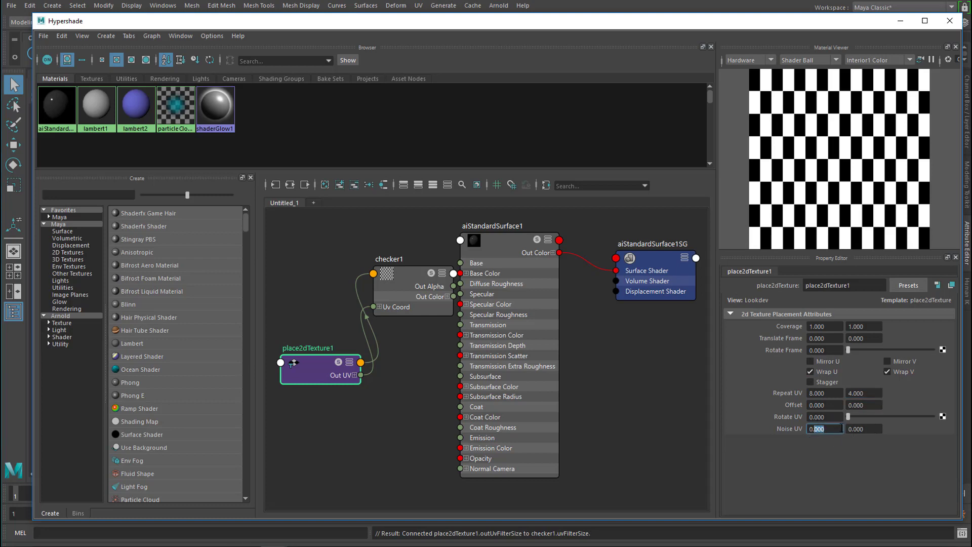
{"action": "type", "text": "0.1"}
{"action": "key", "text": "Return"}
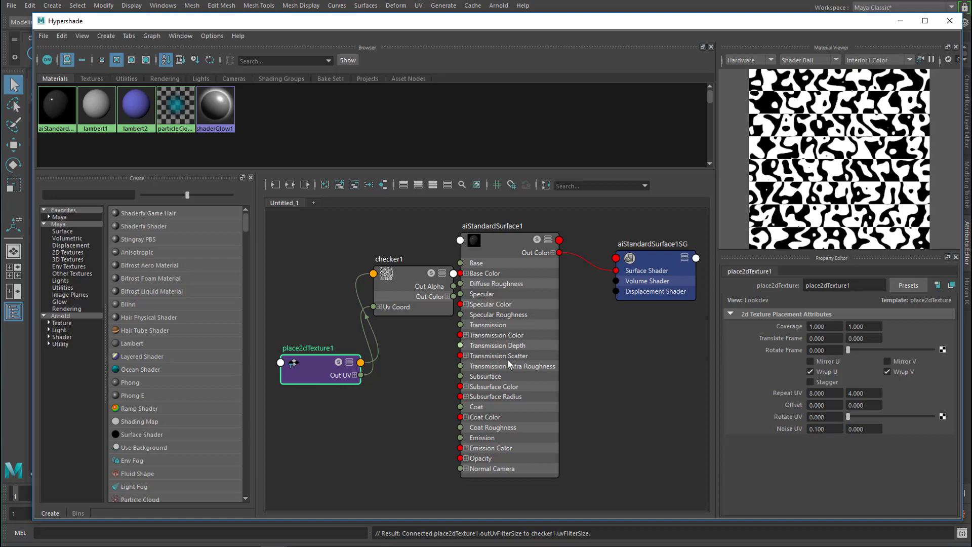
- Change checker1's Color 2 from black to blue and Color 1 from white to saturated yellow
{"action": "left_click", "coordinate": [407, 272]}
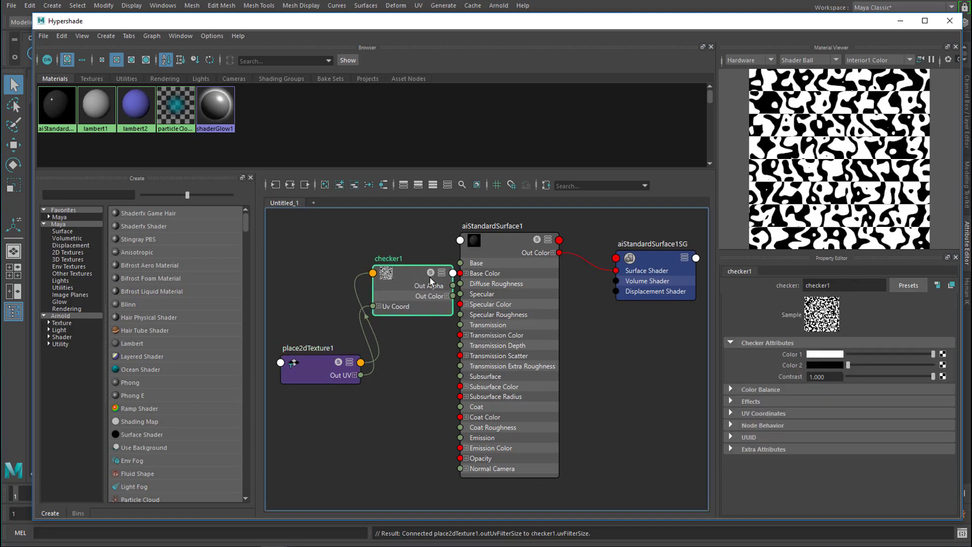
{"action": "left_click", "coordinate": [827, 364]}
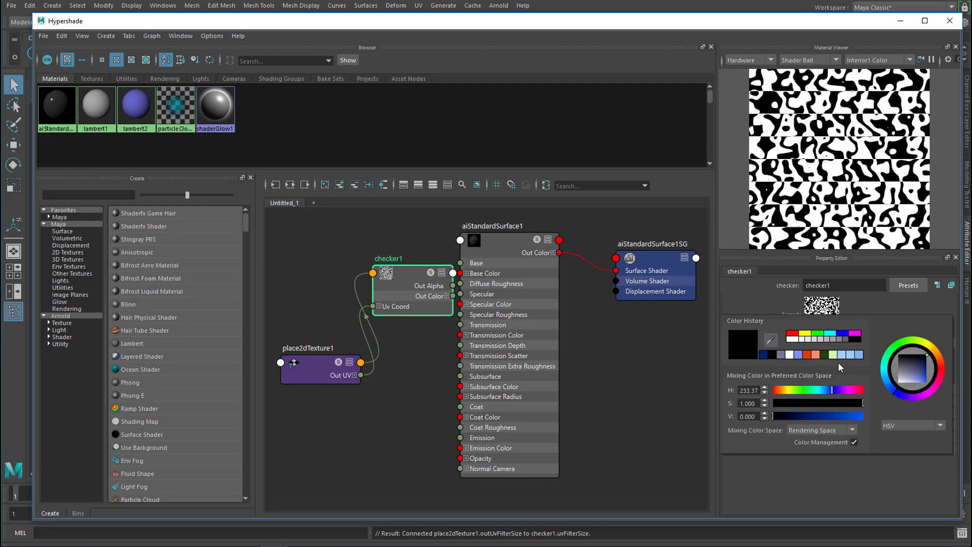
{"action": "left_click", "coordinate": [924, 369]}
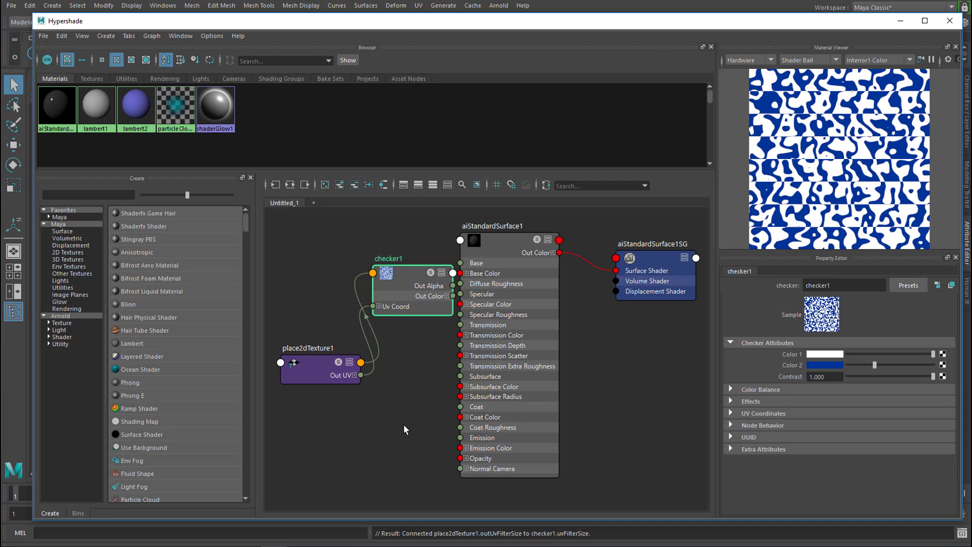
{"action": "left_click", "coordinate": [937, 359]}
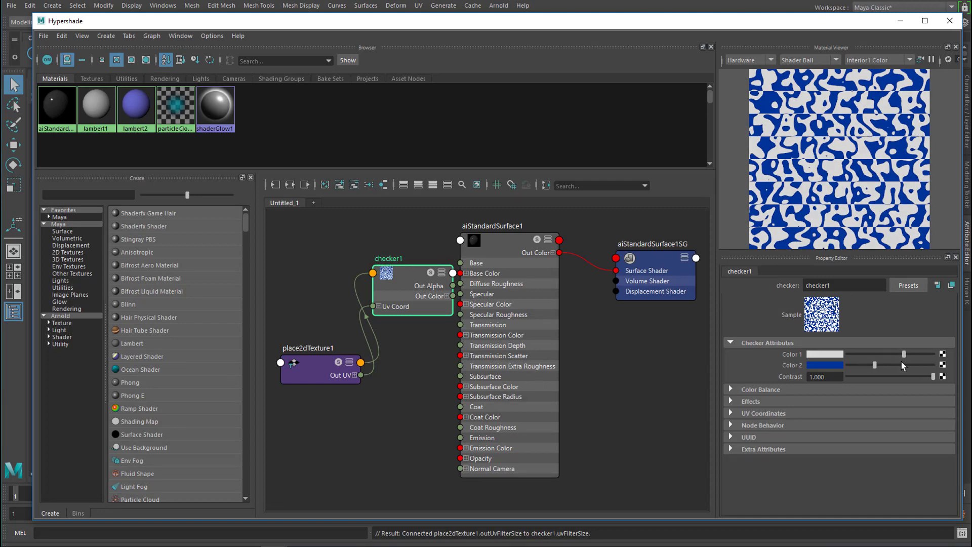
{"action": "left_click", "coordinate": [825, 354]}
{"action": "left_click", "coordinate": [931, 348]}
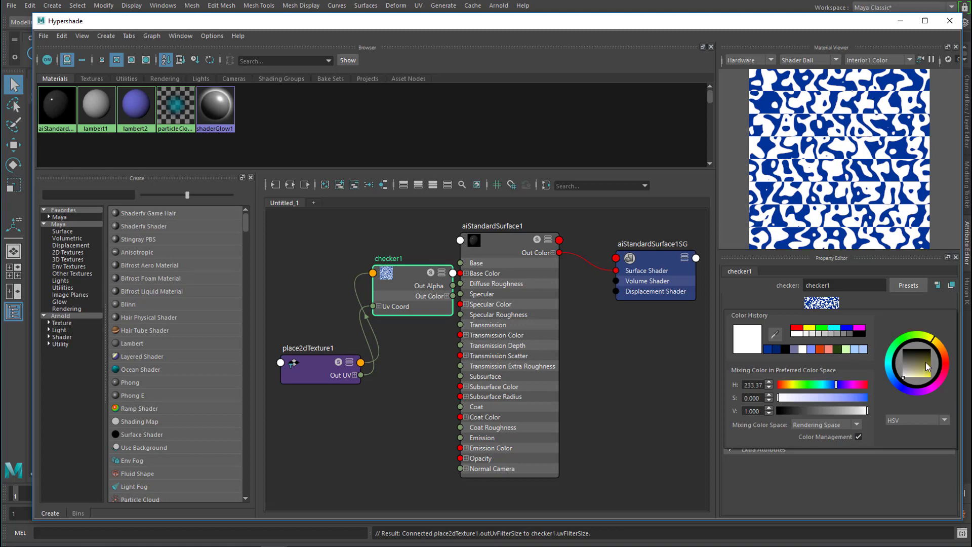
{"action": "left_click_drag", "start_coordinate": [928, 367], "coordinate": [933, 380]}
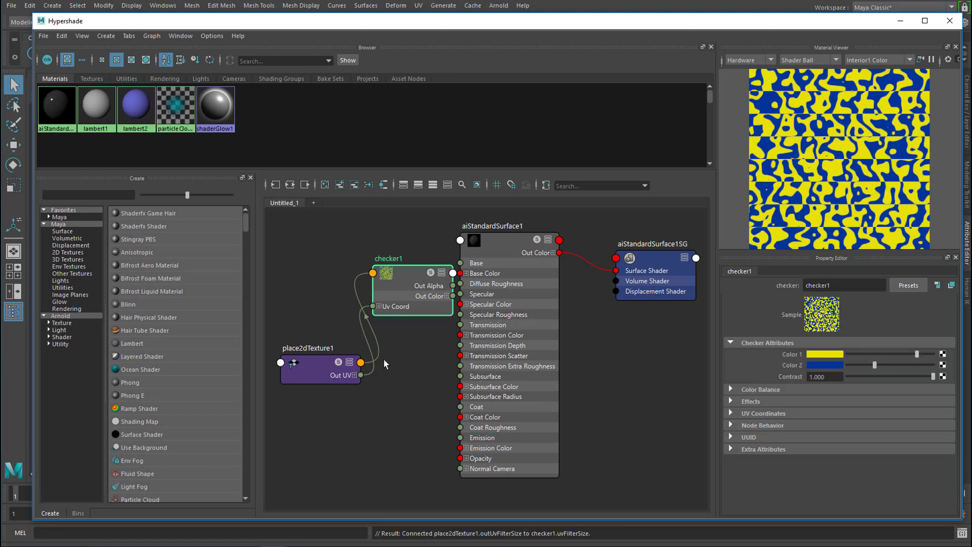
{"action": "left_click_drag", "start_coordinate": [407, 278], "coordinate": [384, 274]}
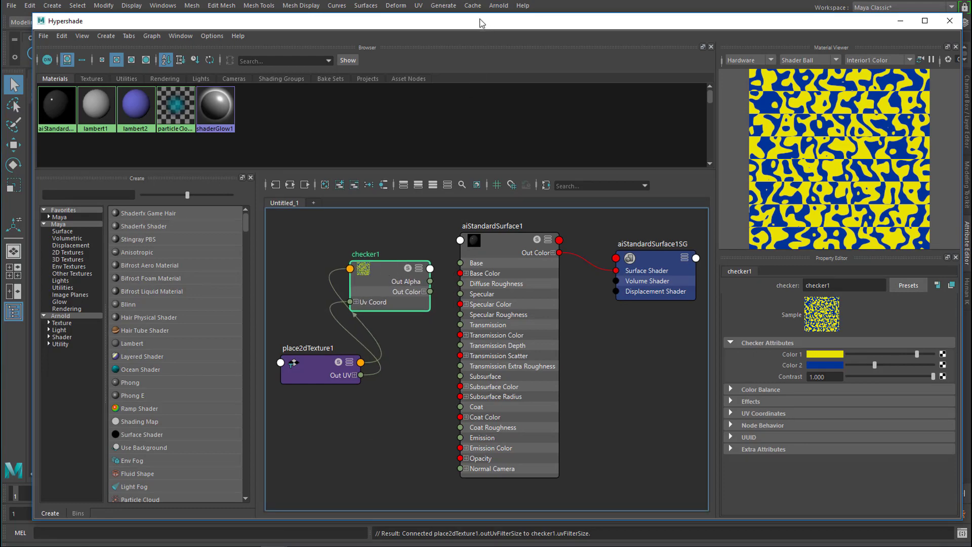
{"action": "mouse_move", "coordinate": [481, 23]}
{"action": "left_mouse_down"}
{"action": "mouse_move", "coordinate": [497, 72]}
{"action": "mouse_move", "coordinate": [531, 402]}
{"action": "mouse_move", "coordinate": [488, 208]}
{"action": "mouse_move", "coordinate": [474, 20]}
{"action": "left_mouse_up"}
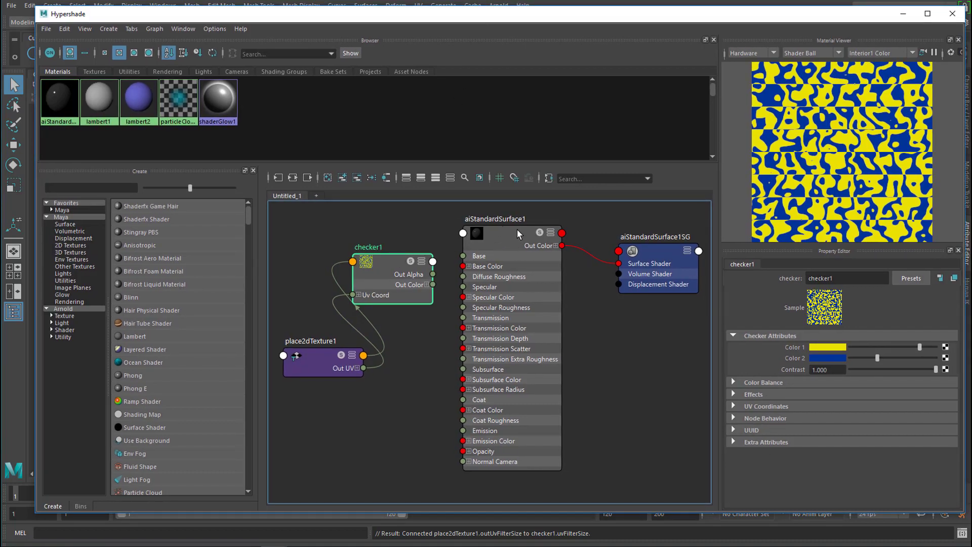
- Wire checker1's Out Color into aiStandardSurface1's Base Color so the torus shows yellow-blue blobs
{"action": "left_click_drag", "start_coordinate": [389, 257], "coordinate": [367, 238]}
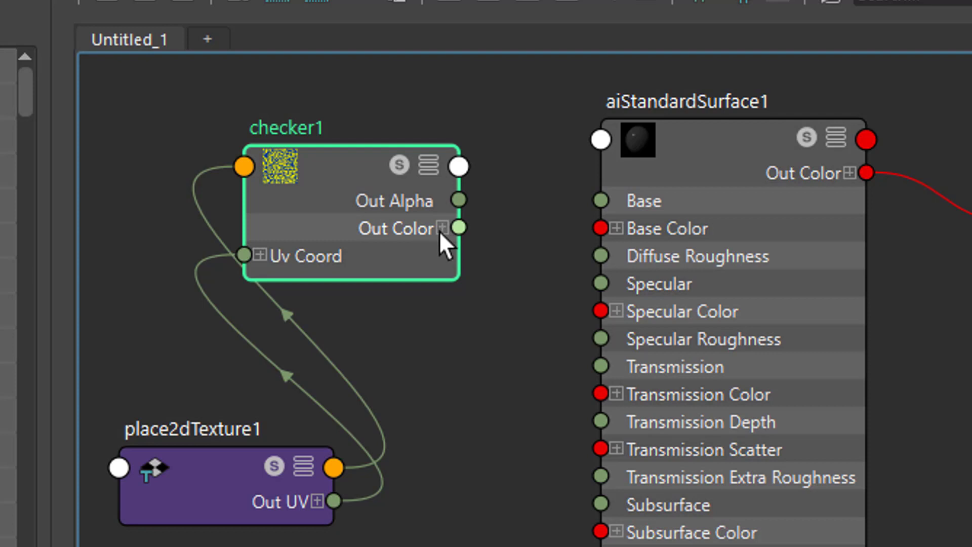
{"action": "left_click", "coordinate": [443, 228]}
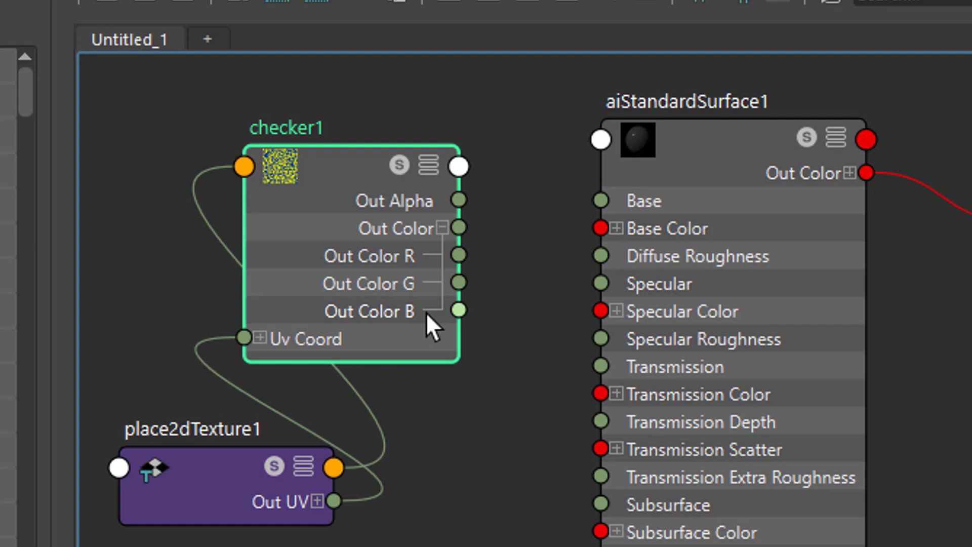
{"action": "left_click", "coordinate": [442, 227]}
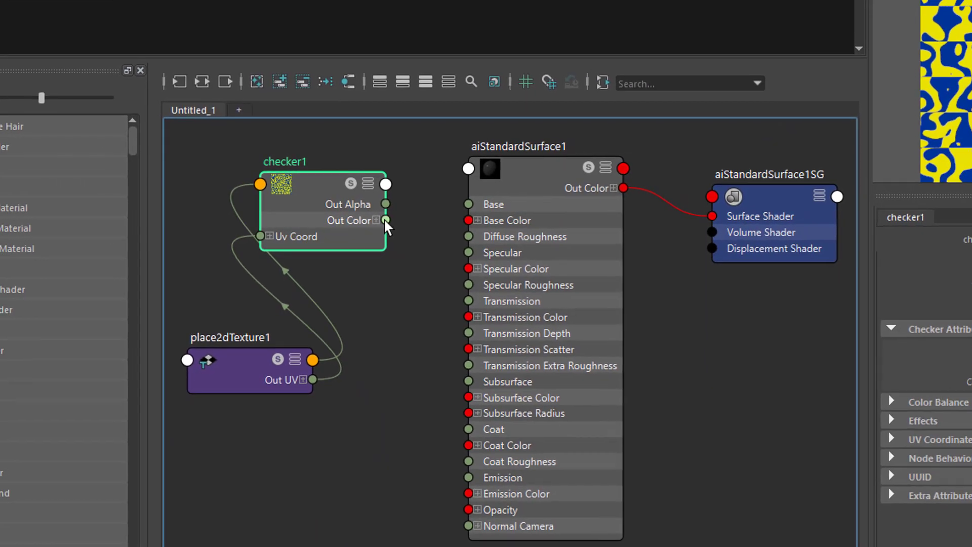
{"action": "left_click_drag", "start_coordinate": [385, 219], "coordinate": [416, 312]}
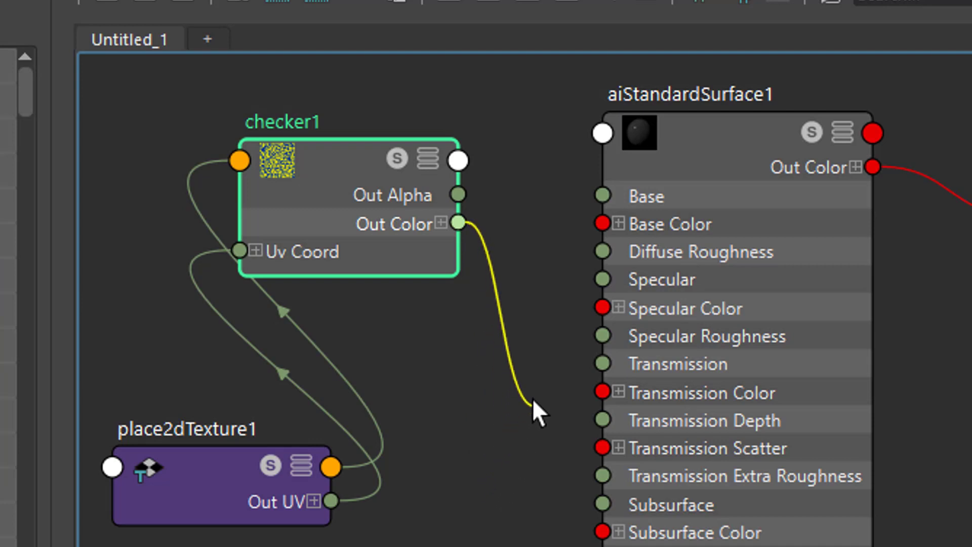
{"action": "left_click_drag", "start_coordinate": [533, 398], "coordinate": [539, 360]}
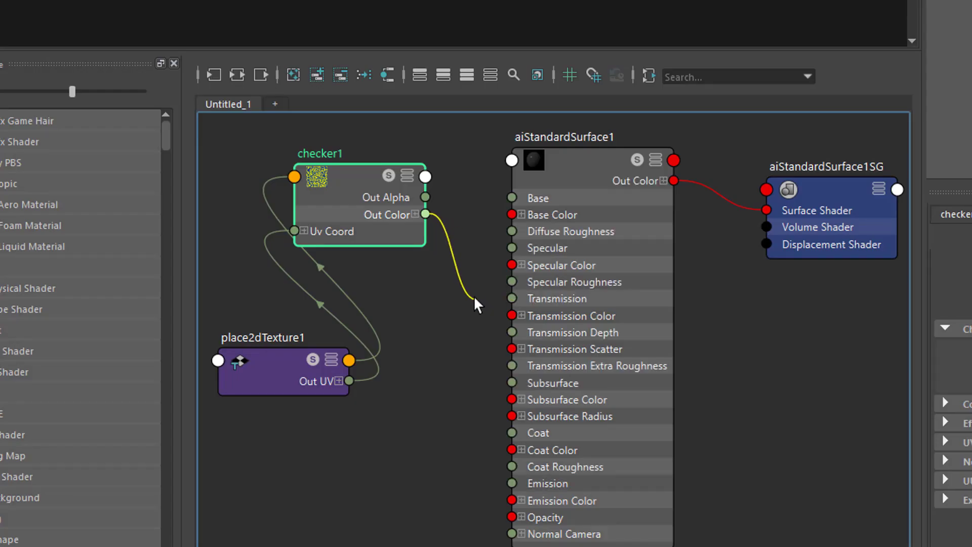
{"action": "left_click_drag", "start_coordinate": [475, 299], "coordinate": [507, 218]}
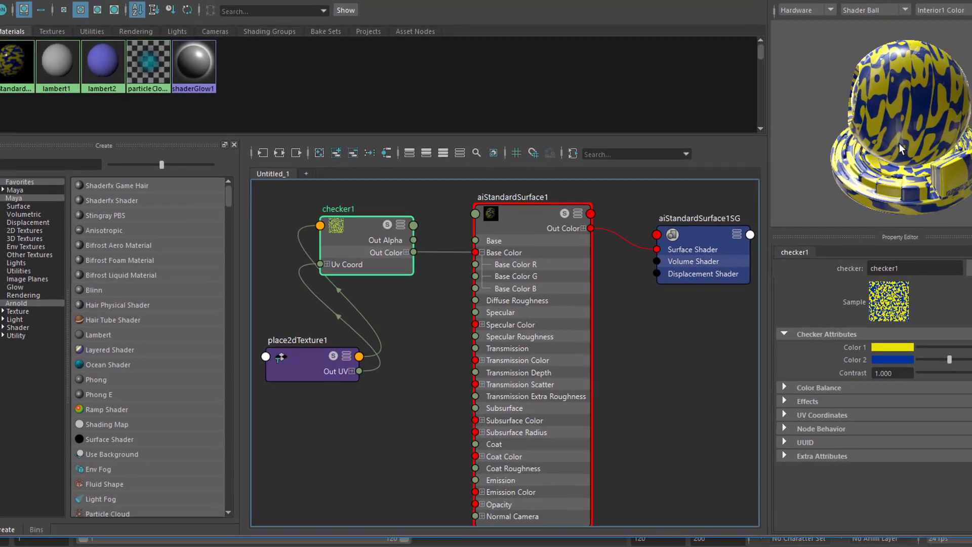
- Shift checker1 up and left and place2dTexture1 down and left in the node graph, leaving checker1 selected
{"action": "left_click_drag", "start_coordinate": [900, 144], "coordinate": [932, 154], "text": "alt"}
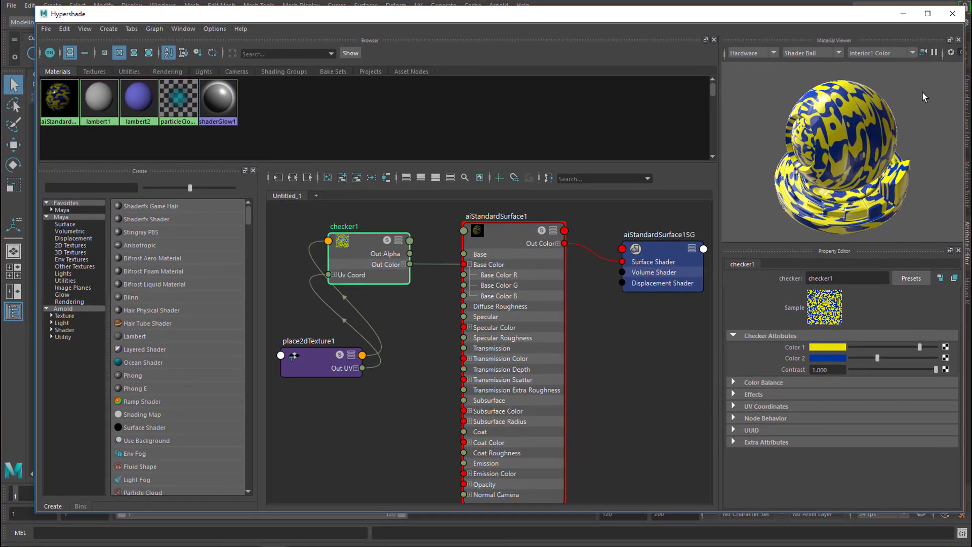
{"action": "mouse_move", "coordinate": [835, 20]}
{"action": "left_mouse_down"}
{"action": "mouse_move", "coordinate": [855, 397]}
{"action": "mouse_move", "coordinate": [818, 309]}
{"action": "mouse_move", "coordinate": [825, 18]}
{"action": "left_mouse_up"}
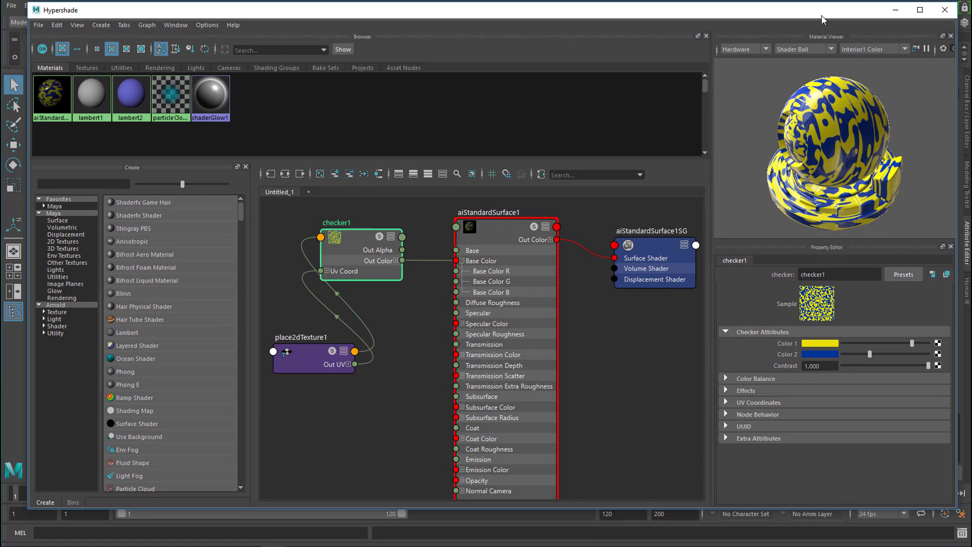
{"action": "left_click_drag", "start_coordinate": [357, 236], "coordinate": [335, 228]}
{"action": "left_click_drag", "start_coordinate": [312, 349], "coordinate": [299, 413]}
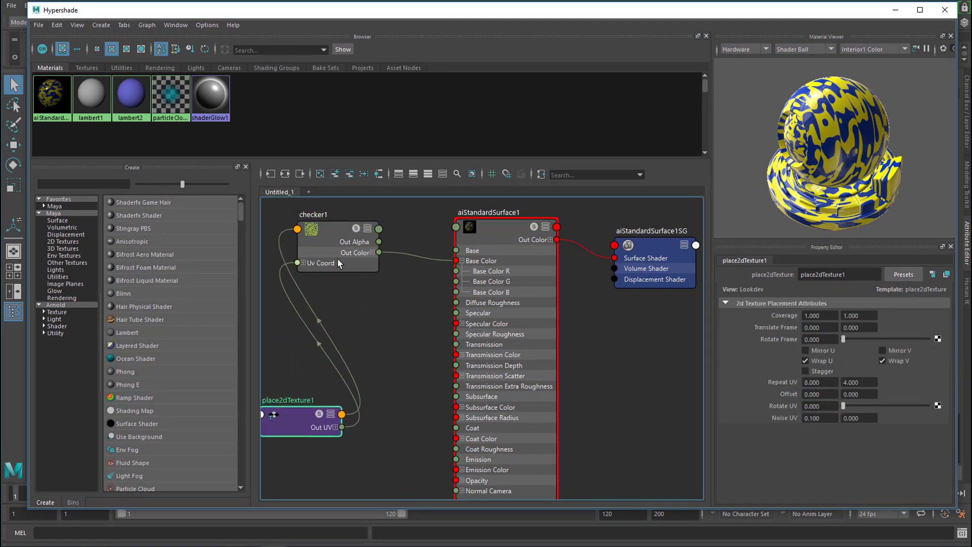
{"action": "left_click_drag", "start_coordinate": [330, 230], "coordinate": [332, 232]}
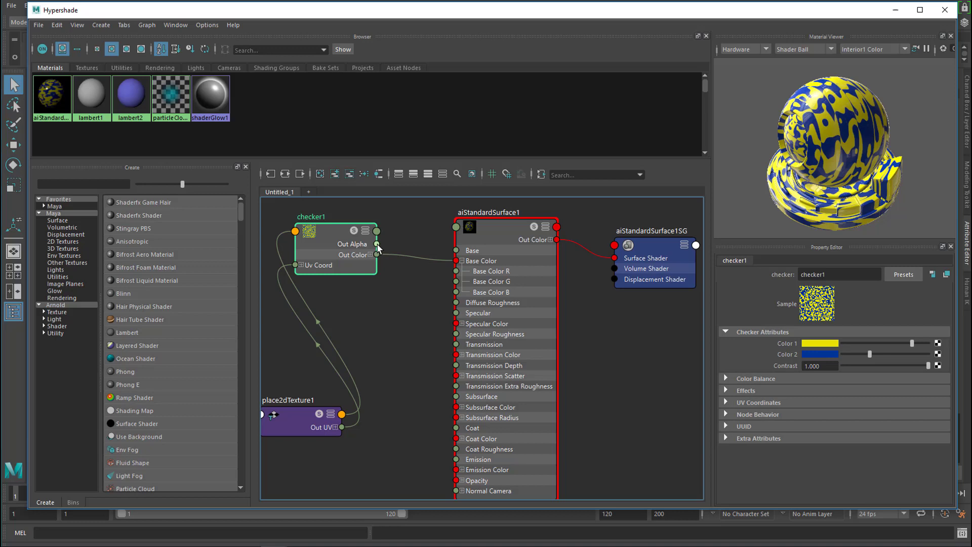
- Wire checker1's Out Alpha into aiStandardSurface1's Emission input
{"action": "left_click_drag", "start_coordinate": [377, 245], "coordinate": [456, 460]}
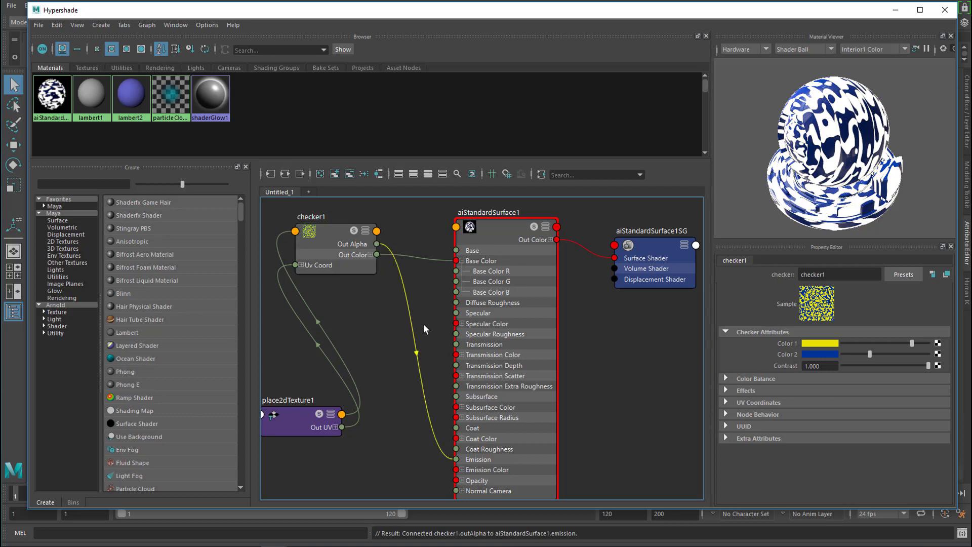